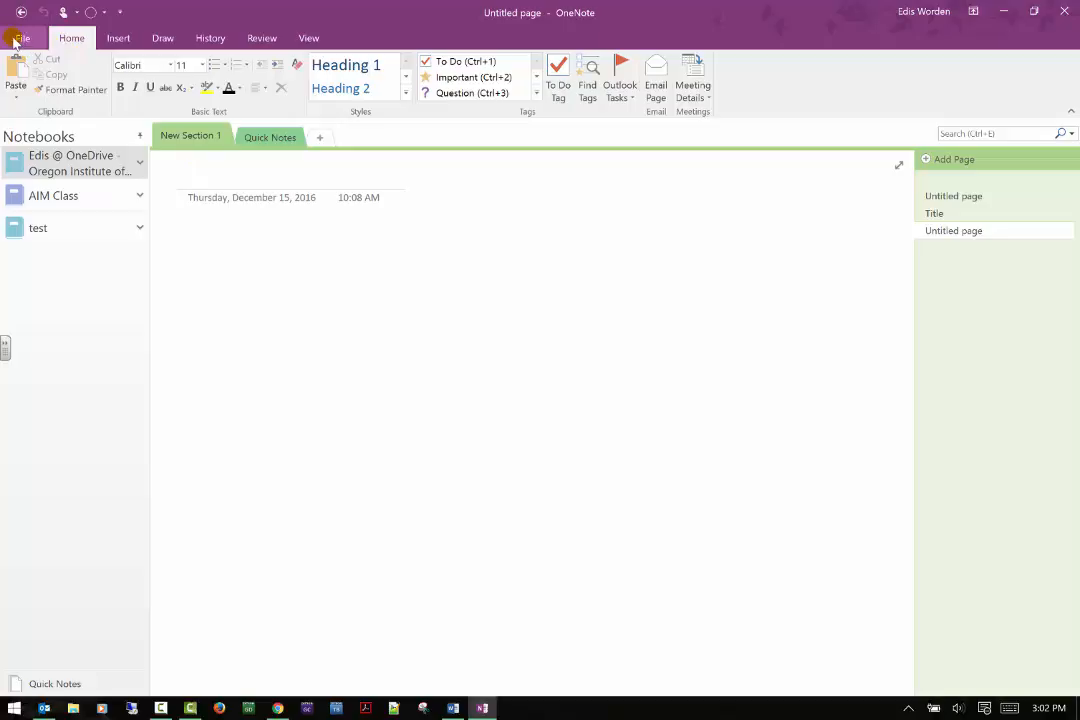
- Check the default notebook location in the Save & Backup options and close the options without changing anything
click(19, 38)
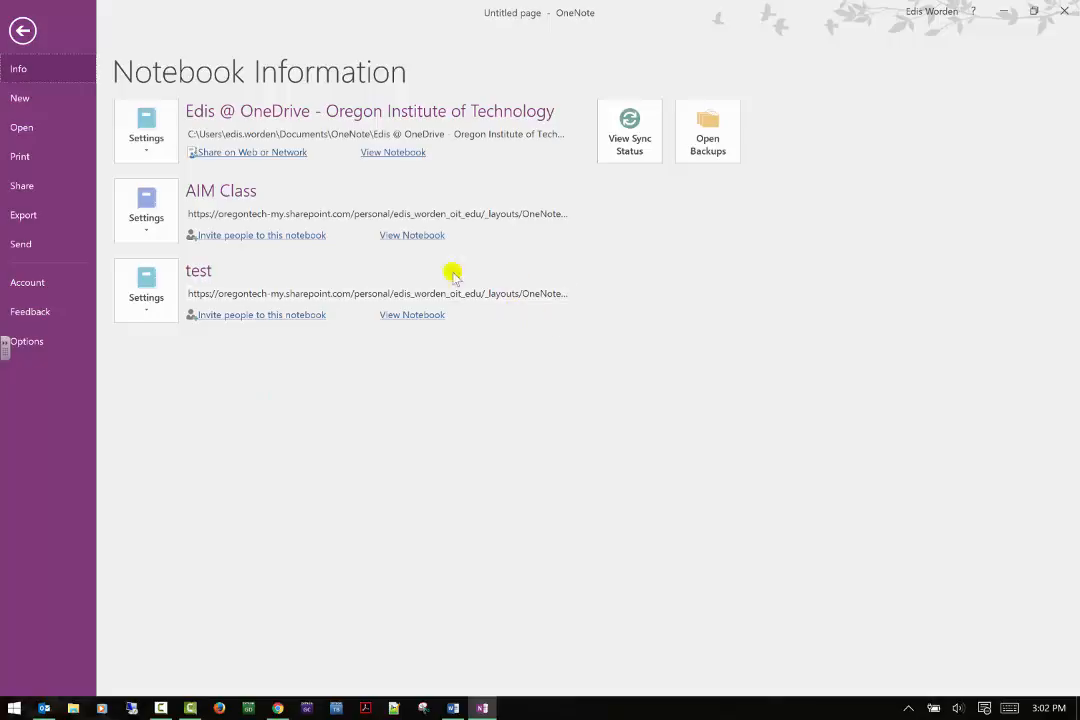
click(48, 348)
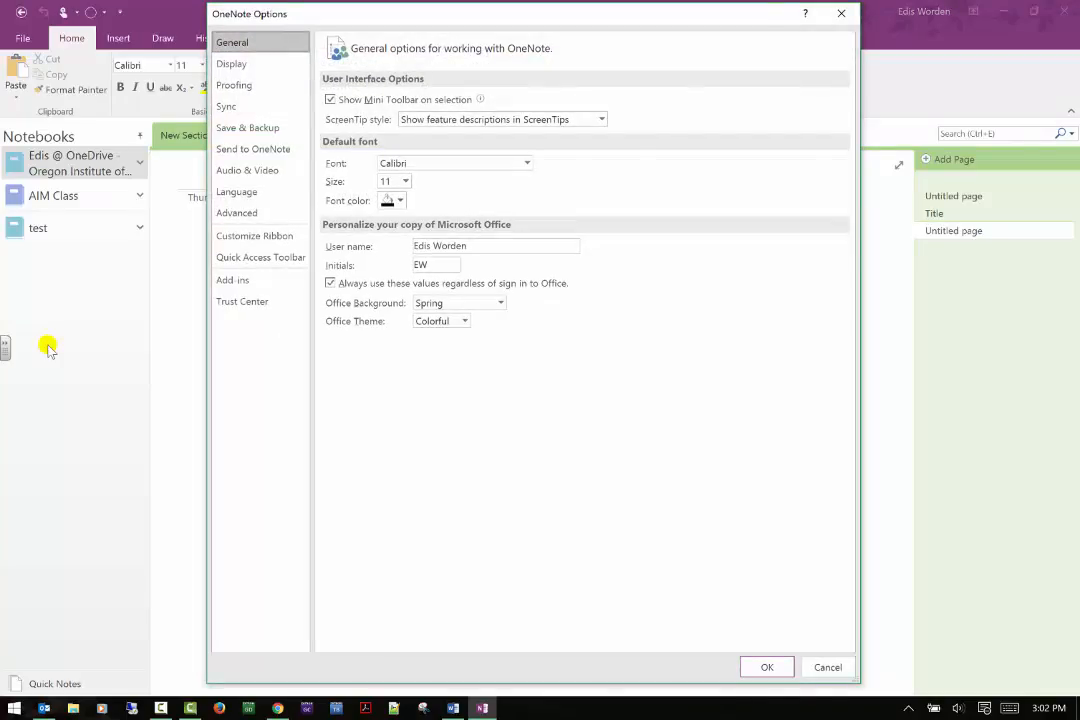
click(303, 126)
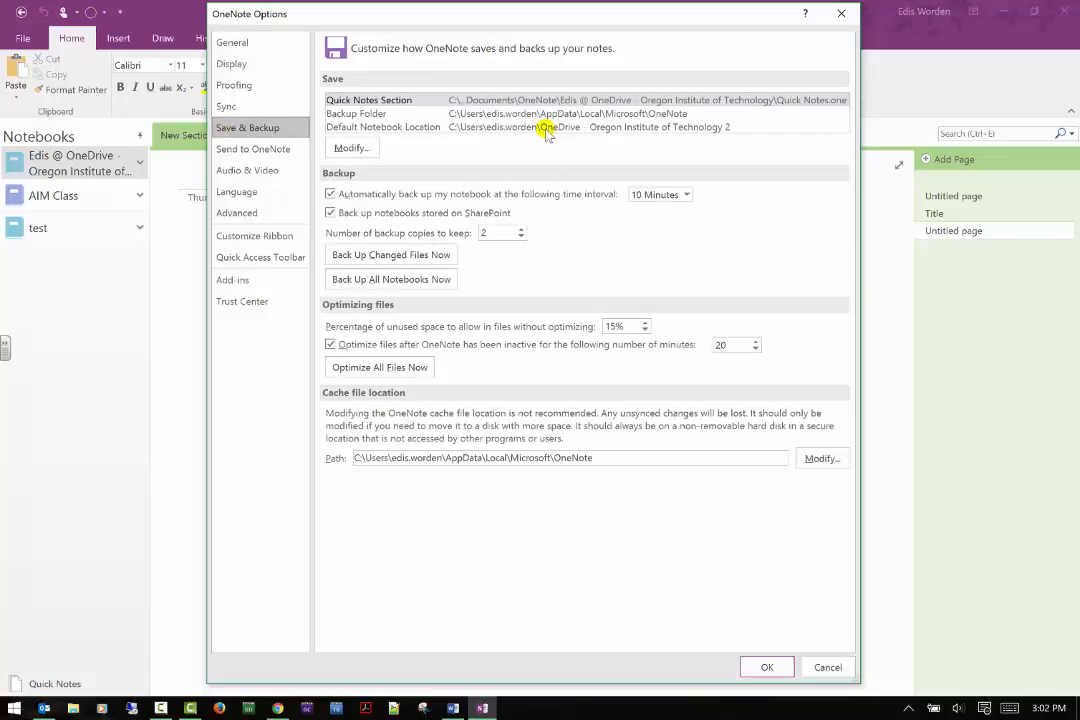
click(350, 127)
click(346, 147)
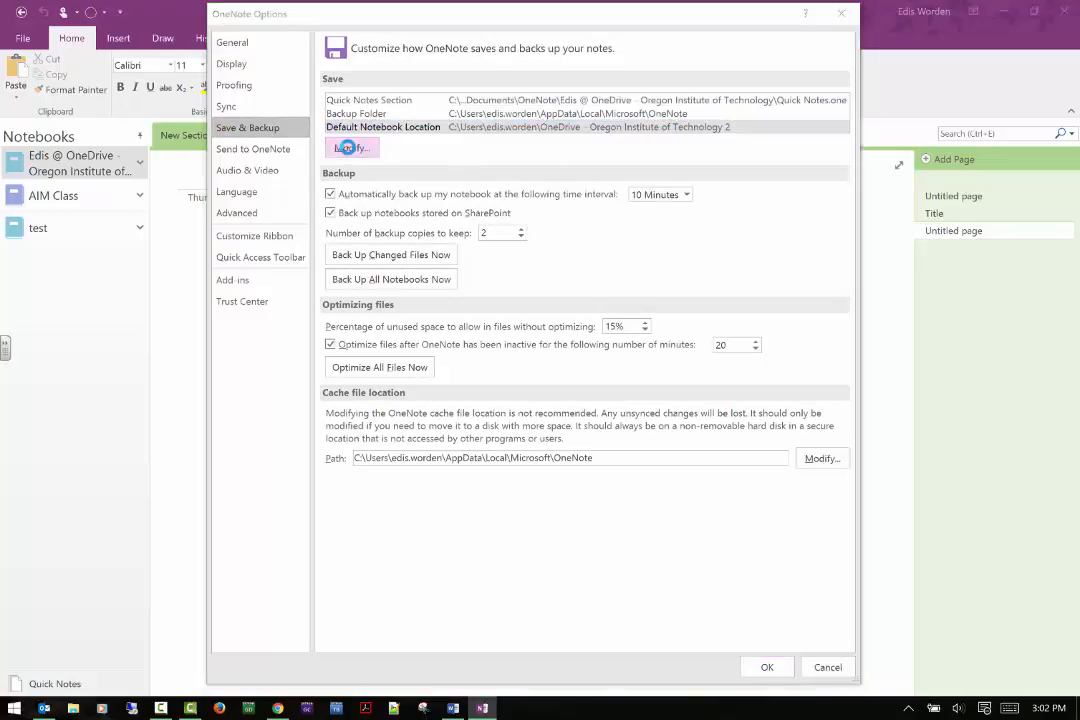
scroll(343, 241, up, 2)
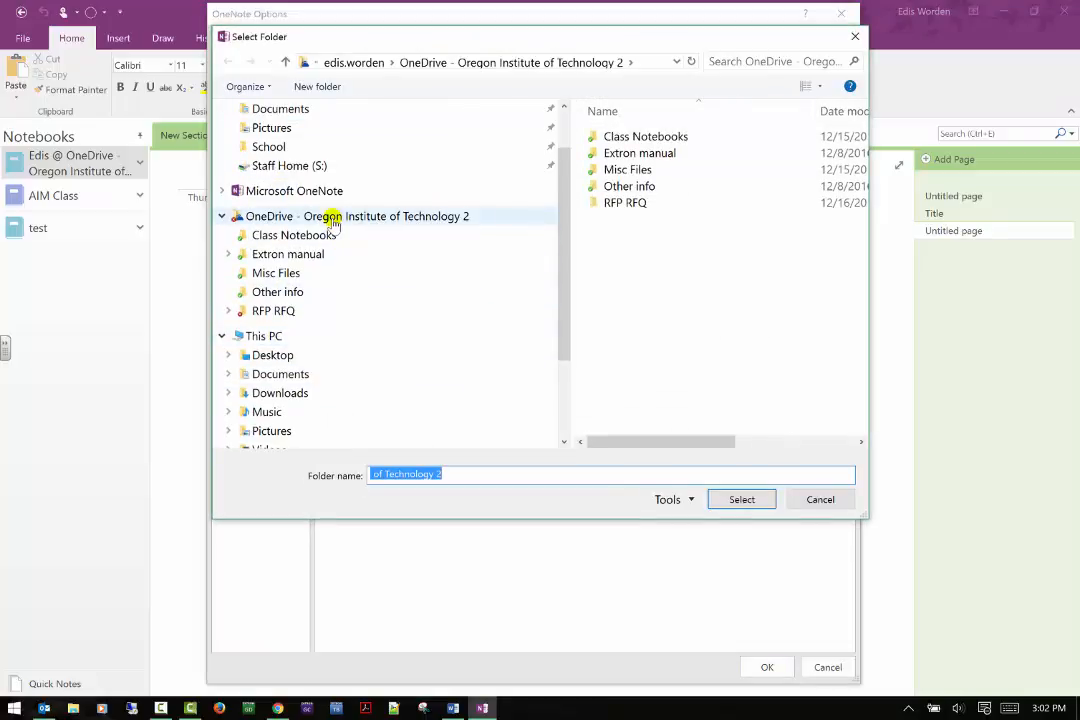
click(826, 506)
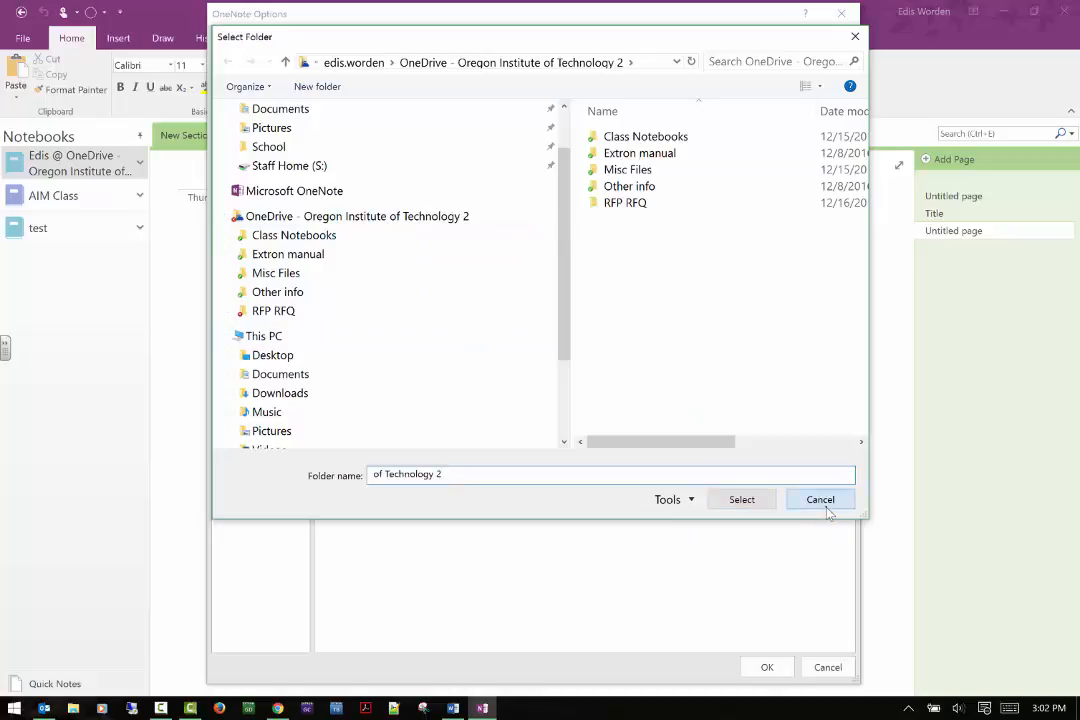
click(830, 668)
- Create a new notebook on This PC named "OneNote Tutorial -File Video"
click(23, 38)
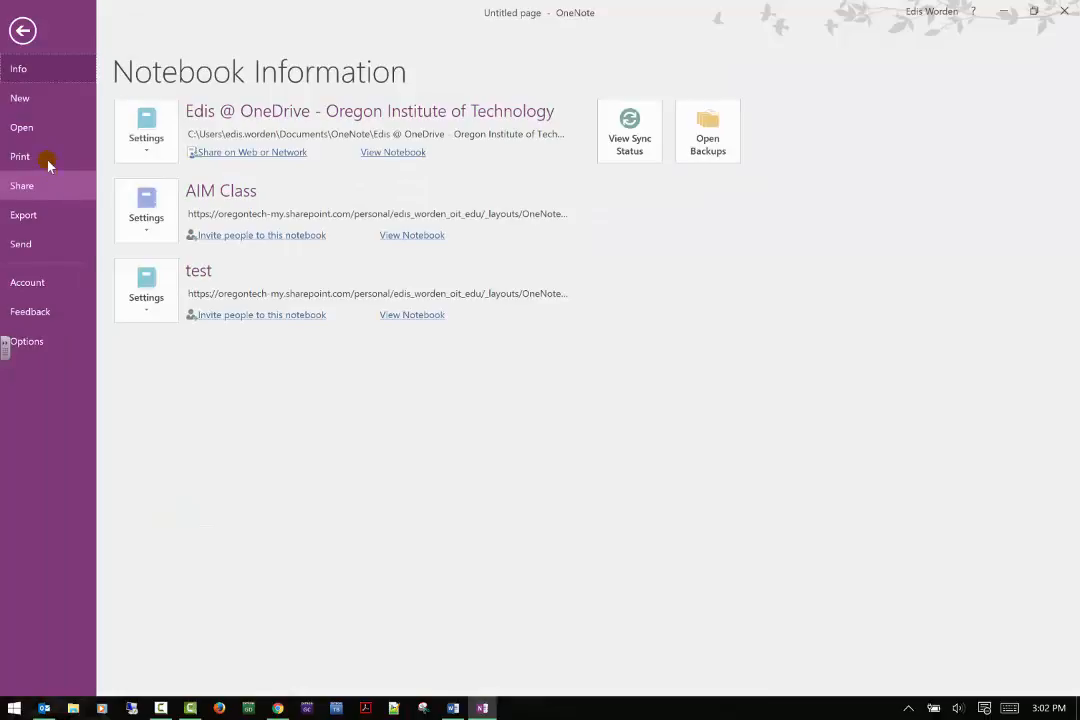
click(33, 104)
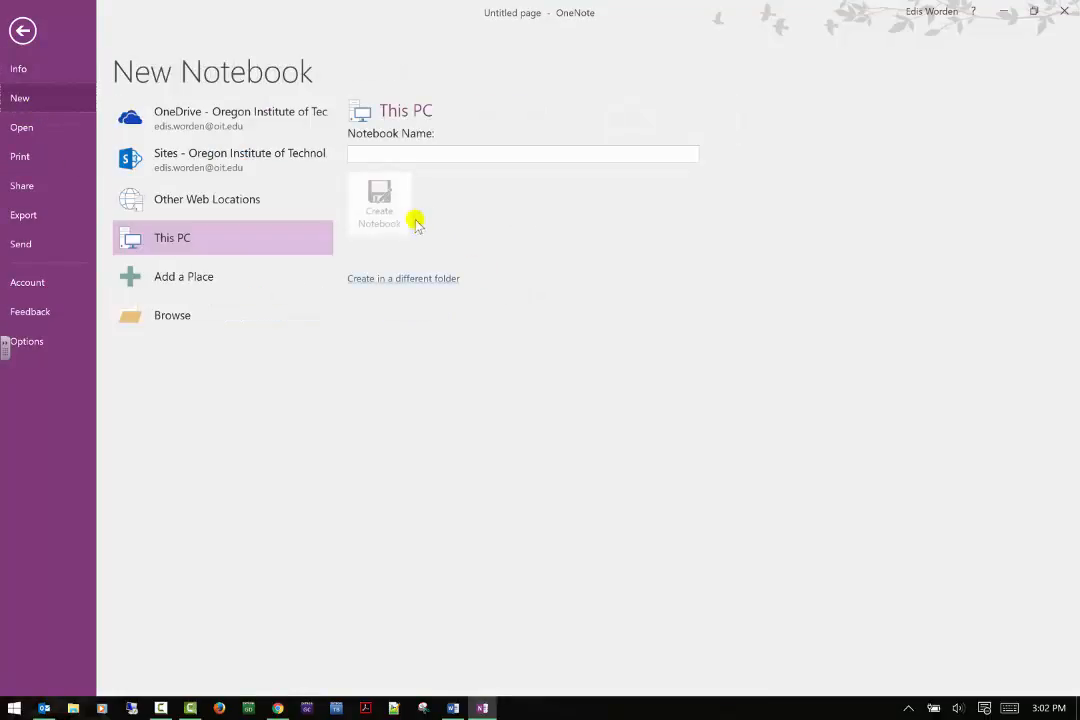
click(407, 156)
text(OneNote Tutorial -File Video)
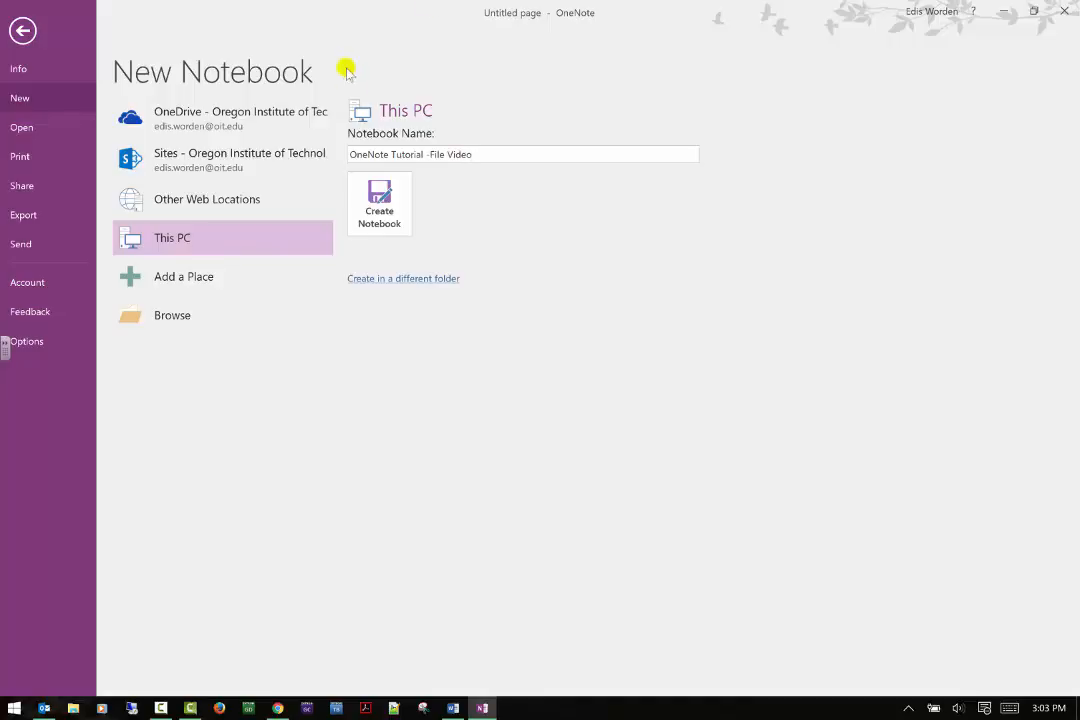
click(380, 213)
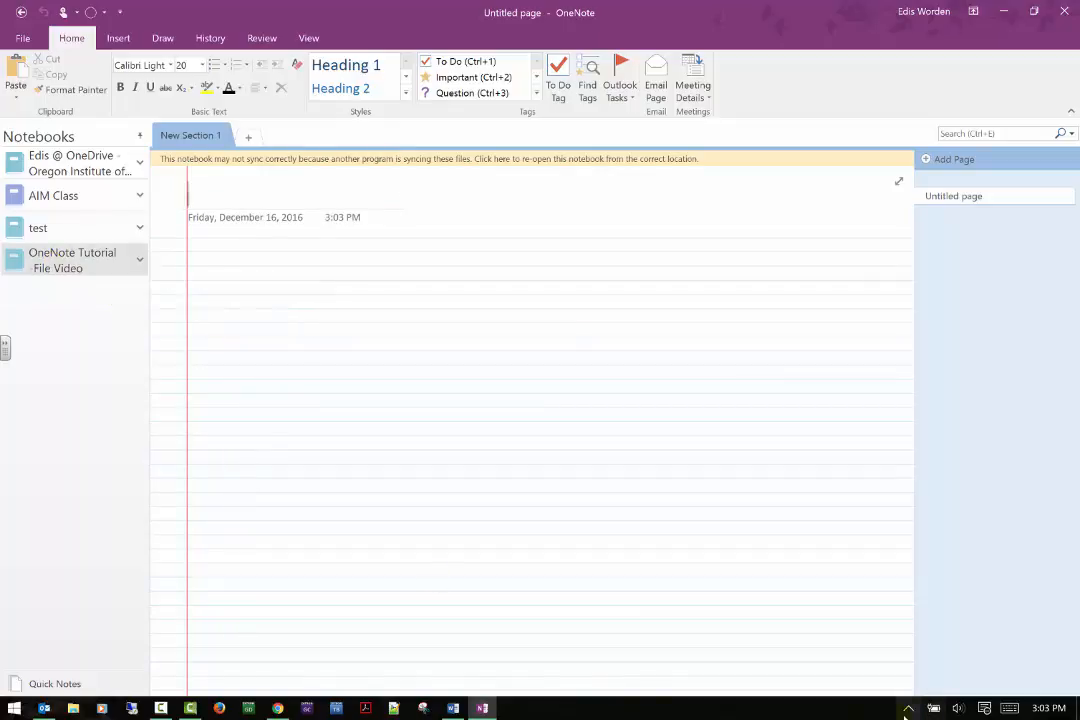
- Check the OneDrive for Business status and the notebook sync status from the OneNote Tutorial -File Video notebook
click(908, 707)
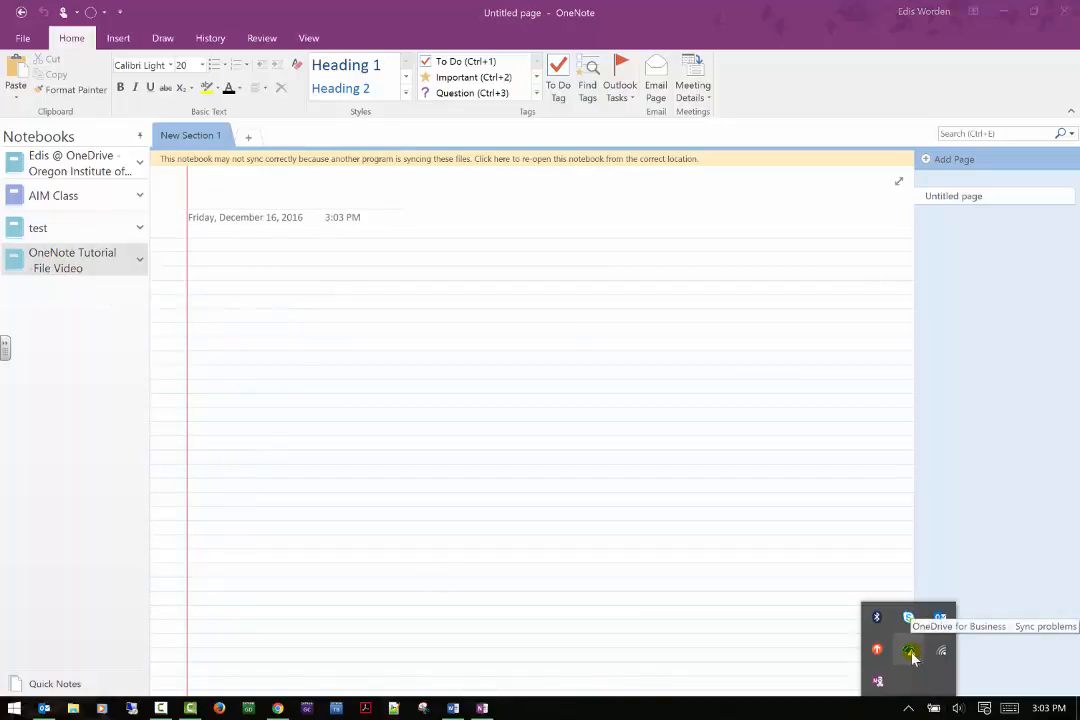
click(52, 293)
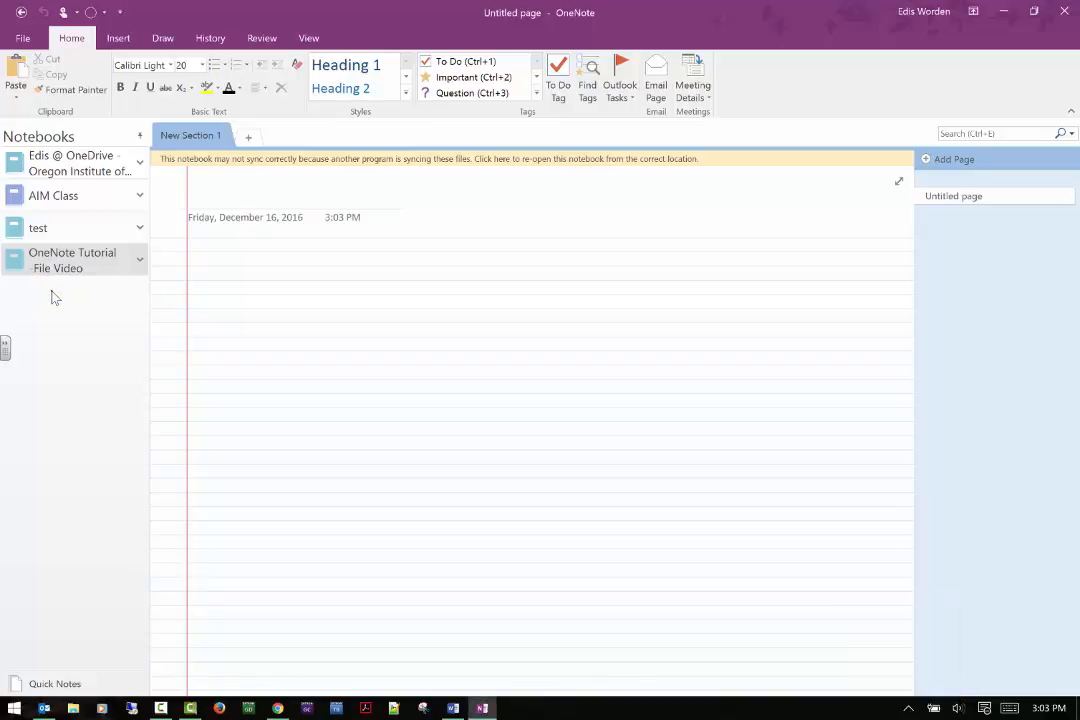
right_click(62, 268)
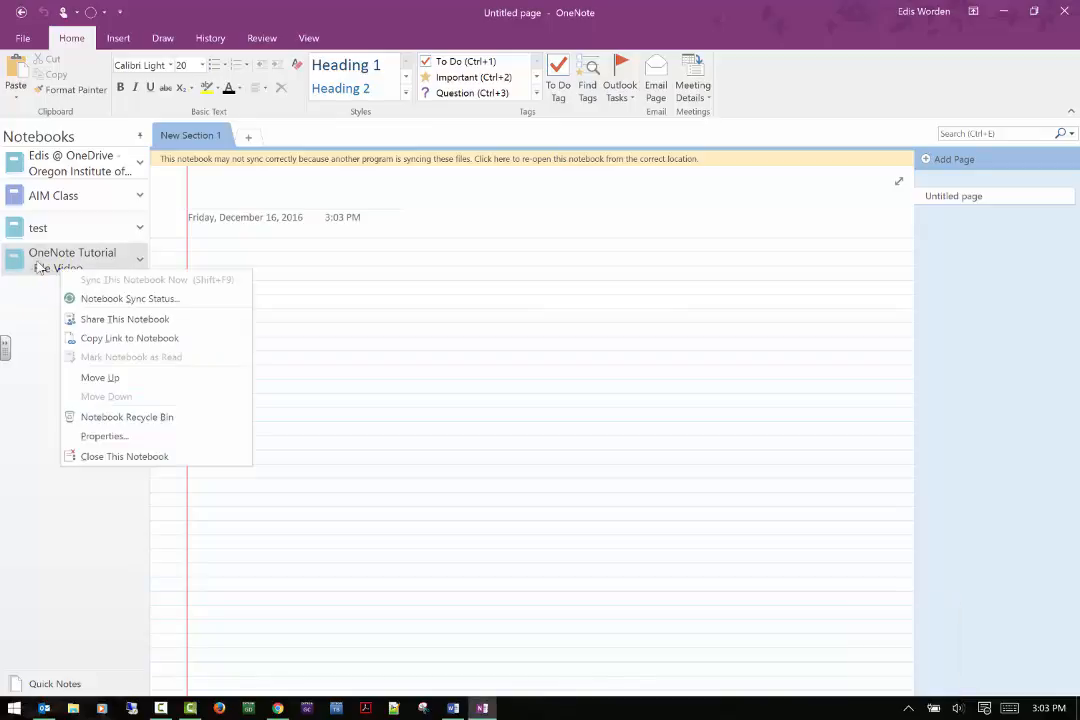
click(76, 298)
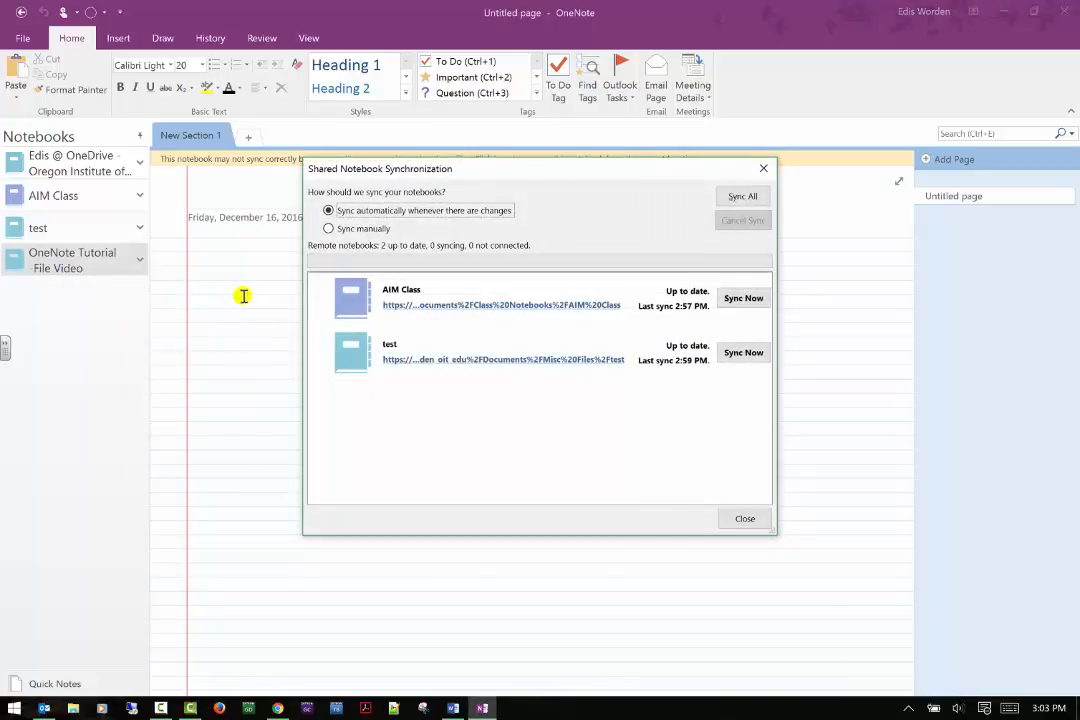
click(764, 169)
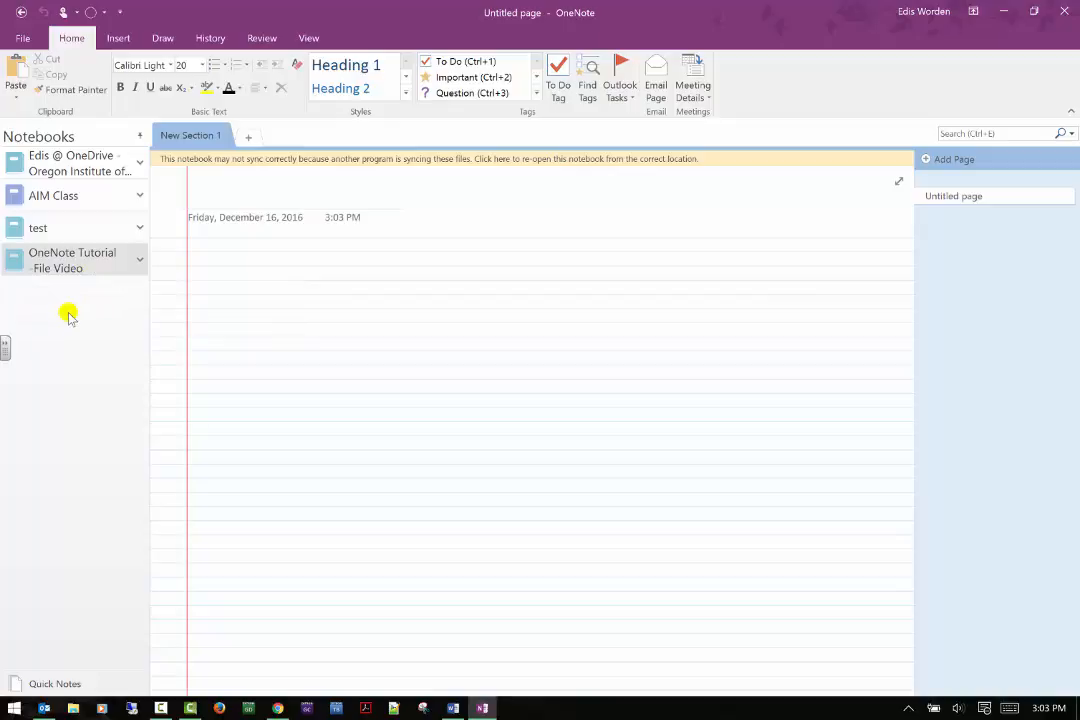
right_click(64, 302)
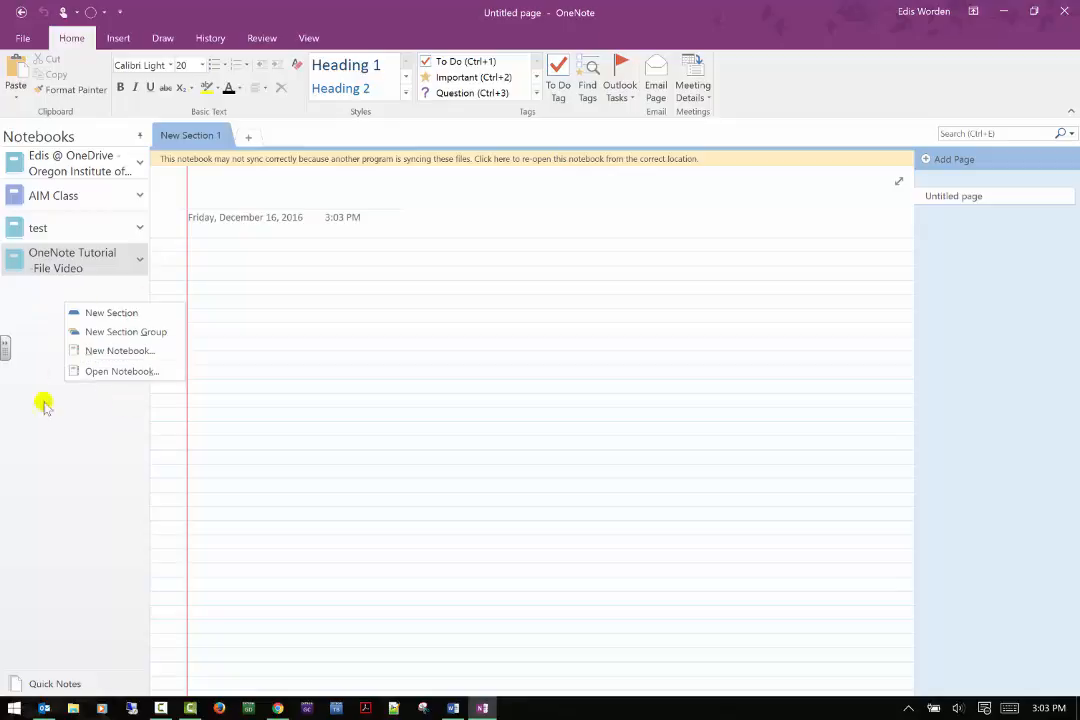
click(64, 466)
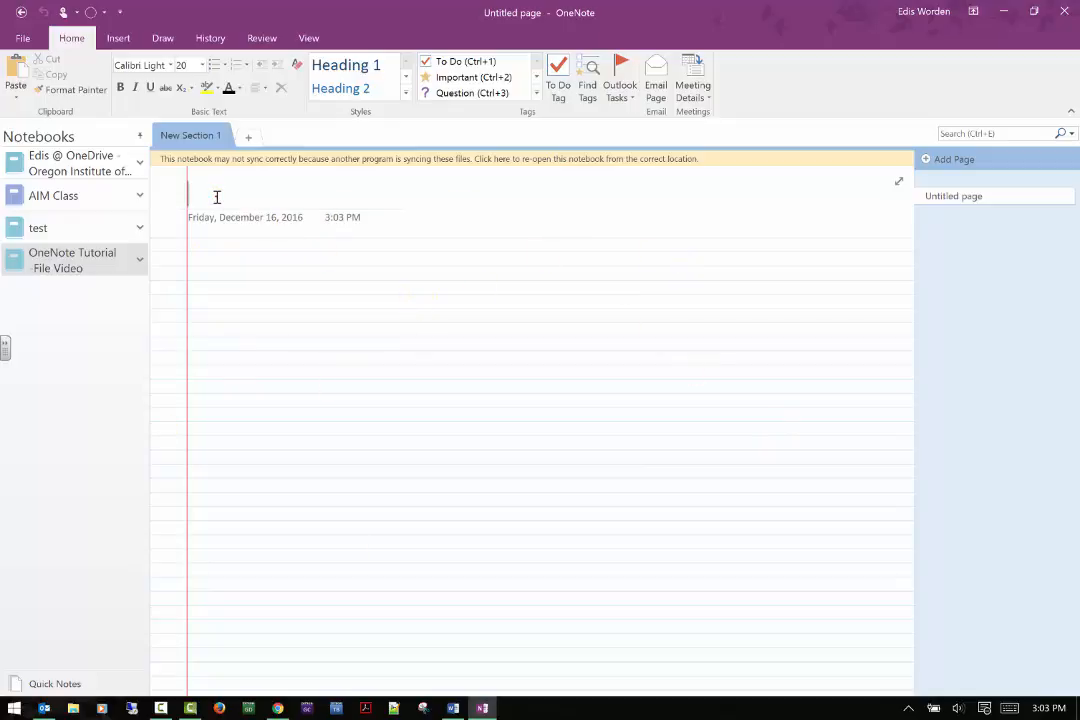
- Title the untitled page "OneNote - File Video"
text(O)
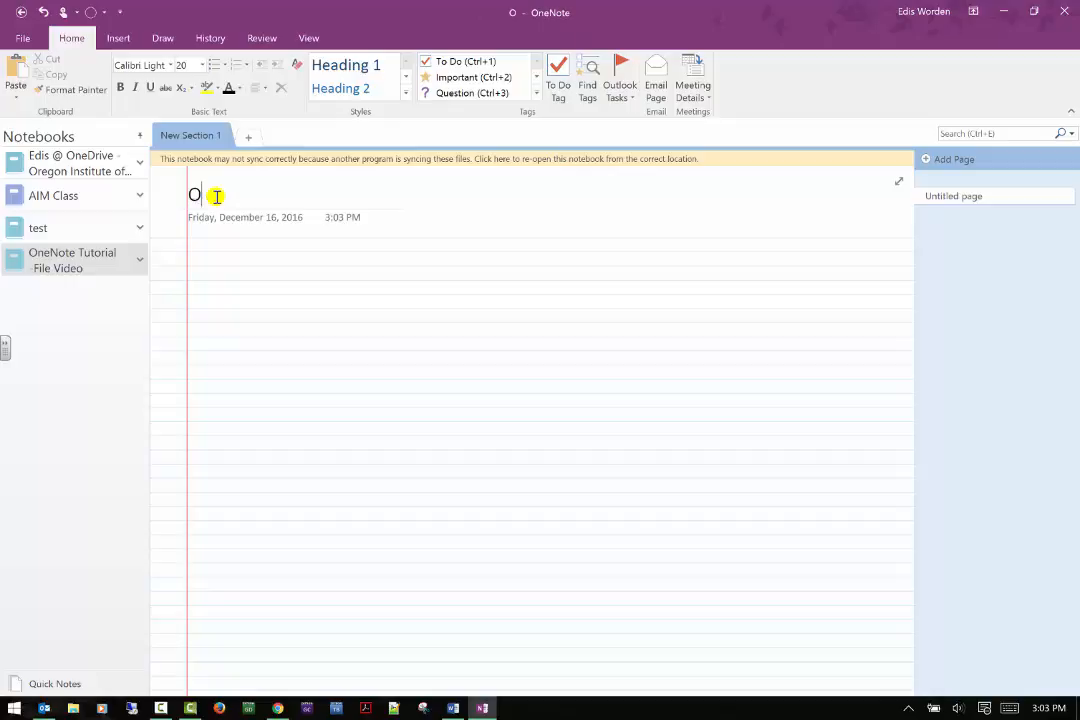
text(neNote)
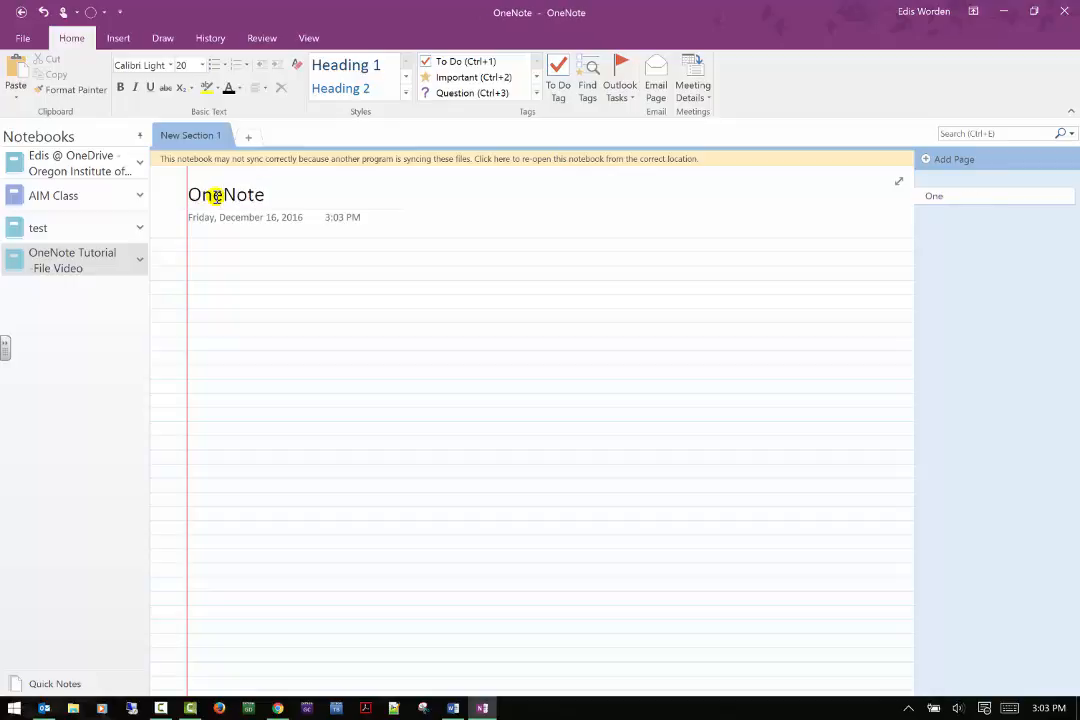
text( - File Vi)
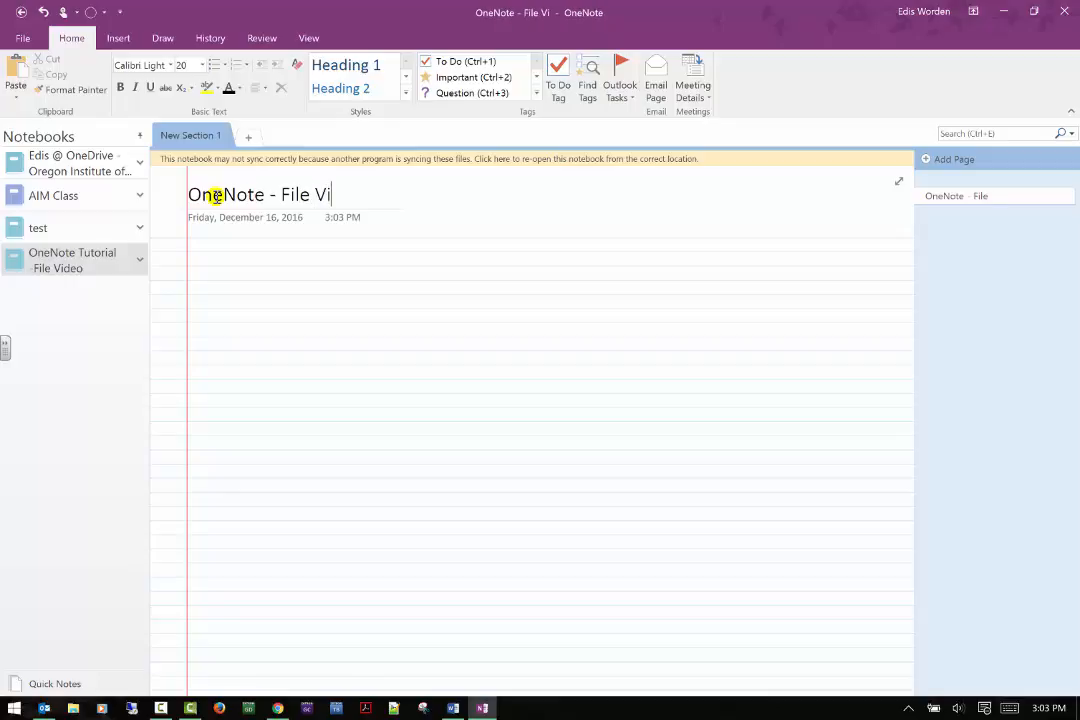
text(deo)
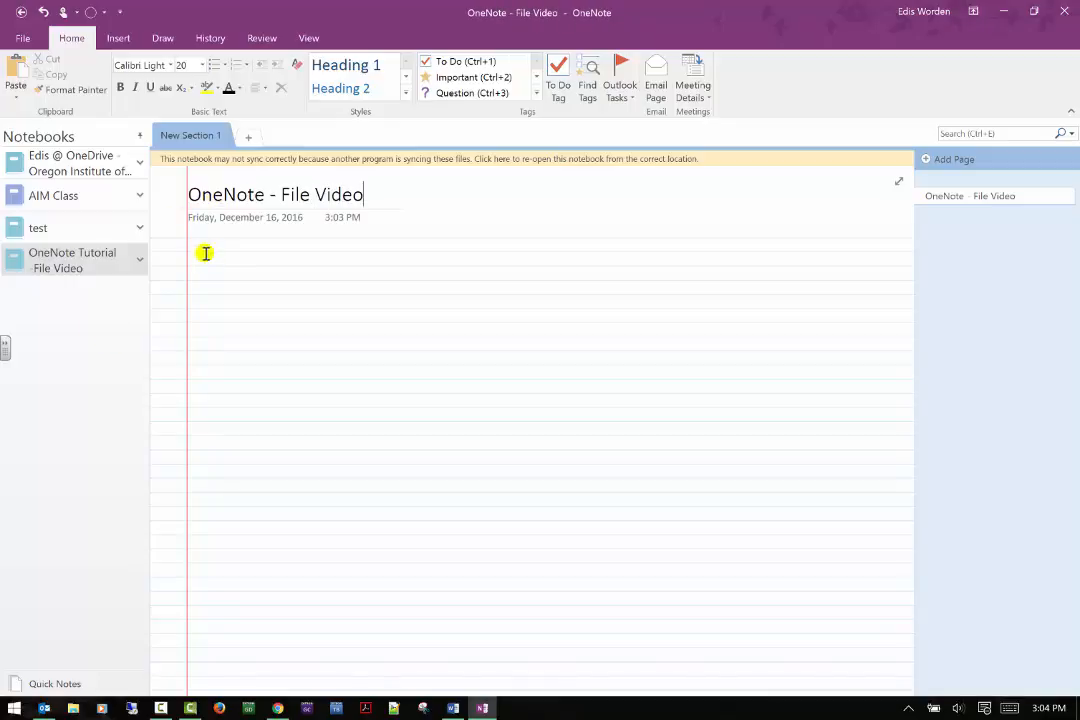
- Add the note "This is a tutorial on how to use OneNote." and position it directly below the page's date line
click(205, 253)
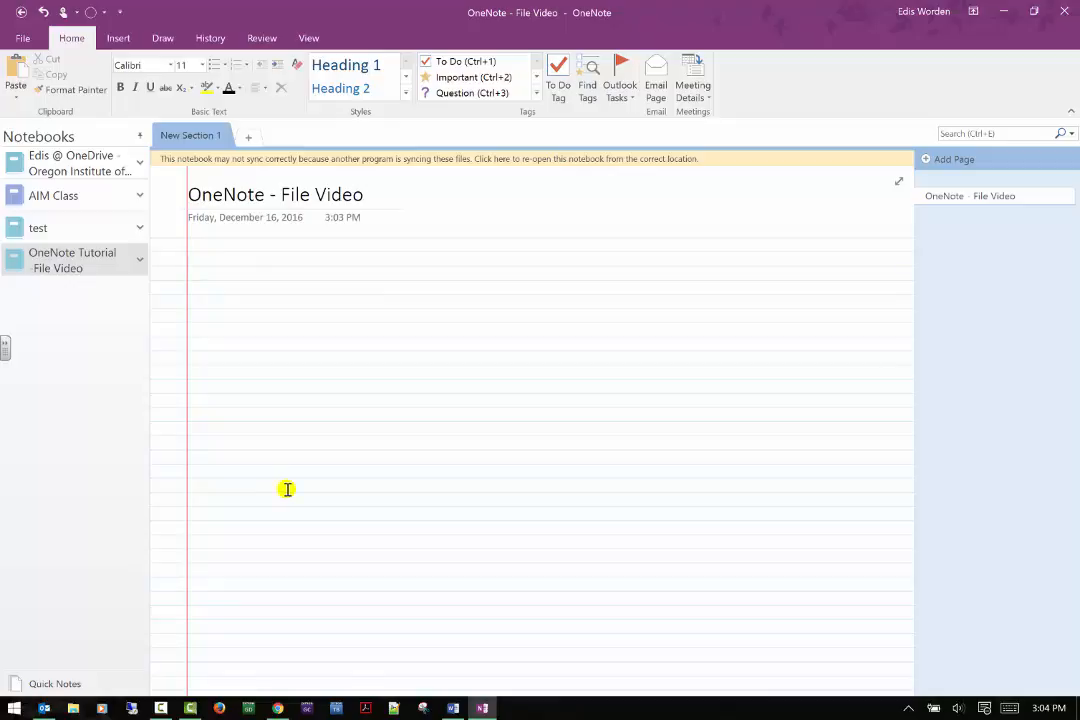
text(This is a tutorial on how to use OneNote.)
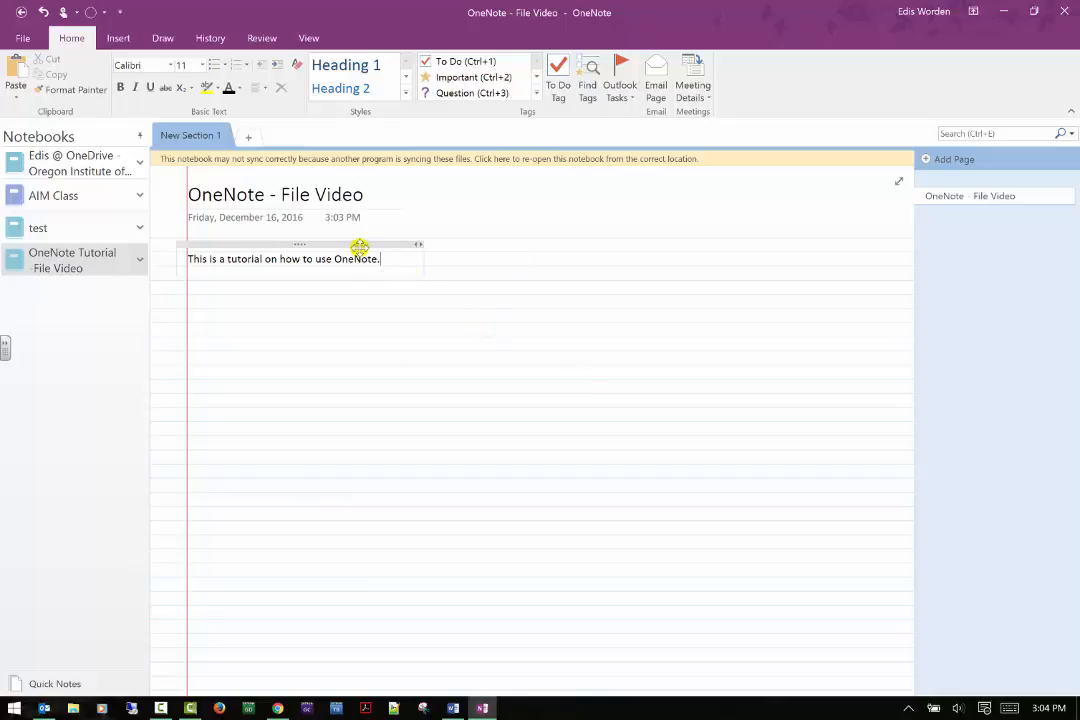
drag(365, 248, 662, 358)
drag(788, 173, 343, 231)
click(405, 483)
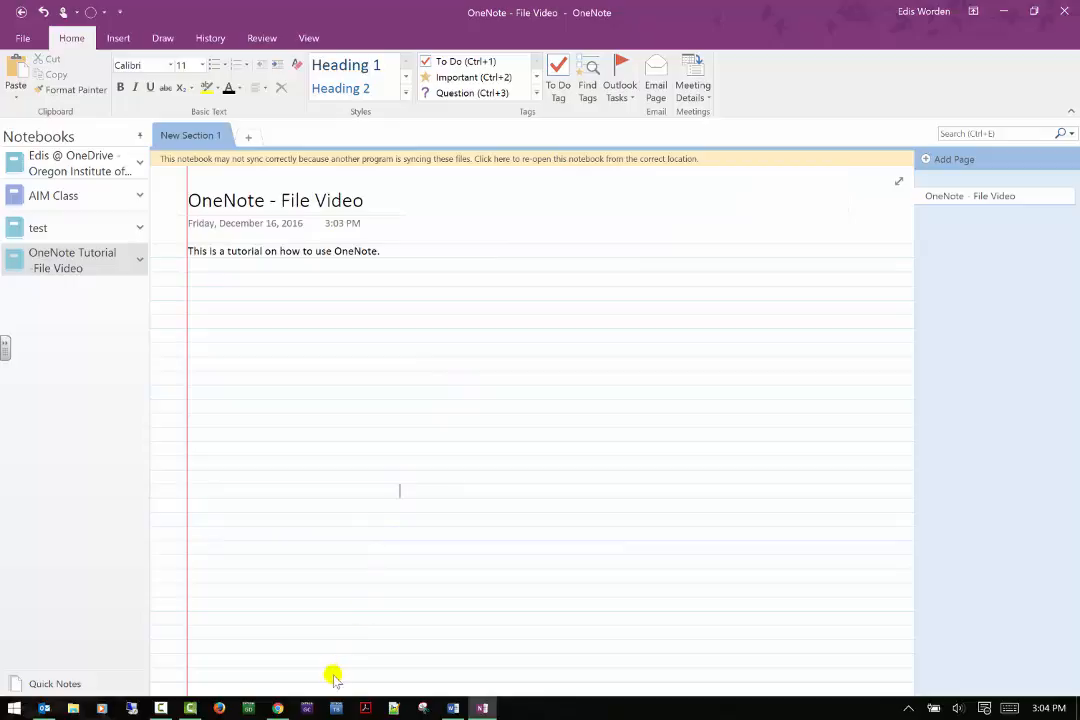
- Switch to Chrome, search for "moma hours" in a new tab, and open MoMA's "Locations, hours, and admission" page
click(278, 708)
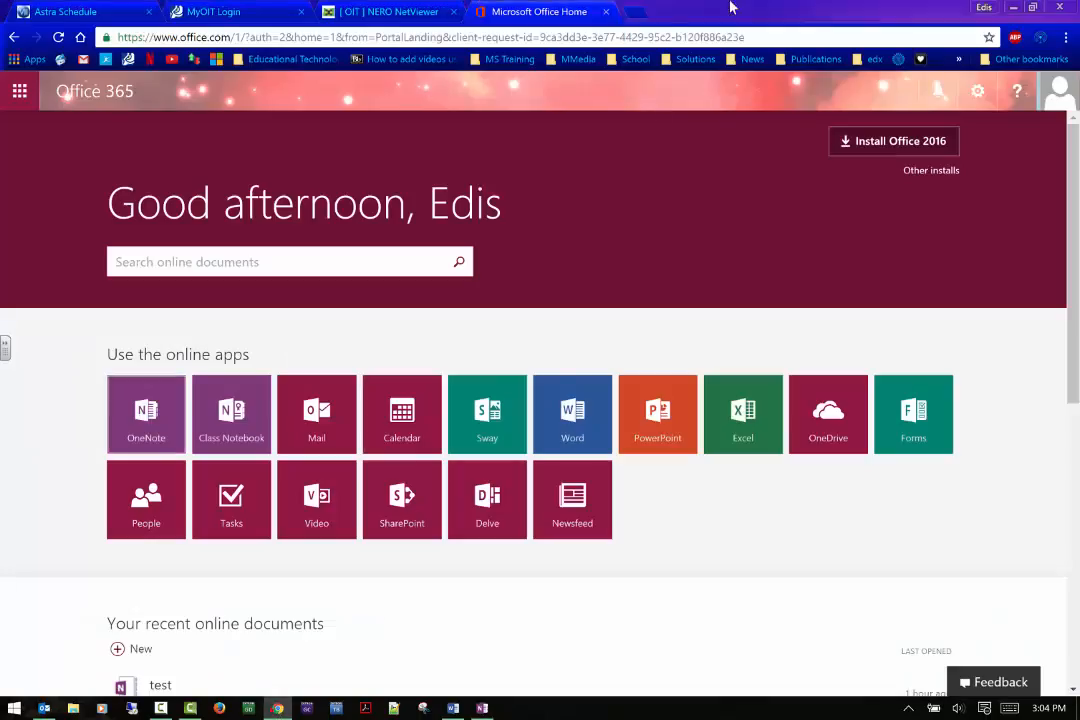
click(625, 12)
text(moma)
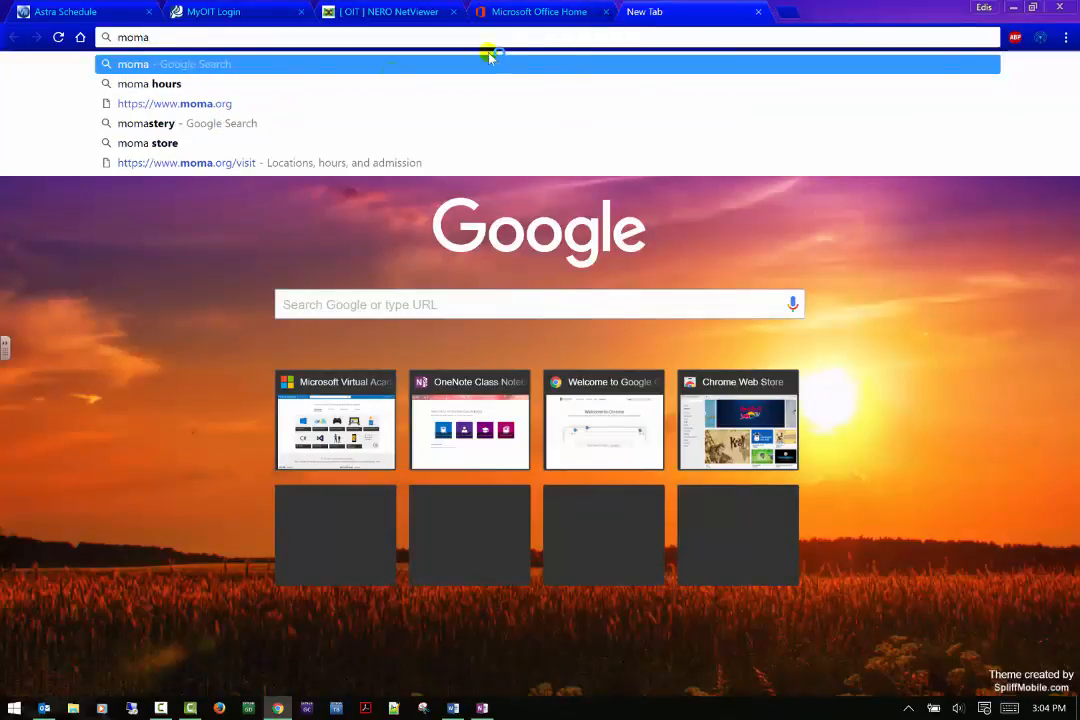
click(140, 85)
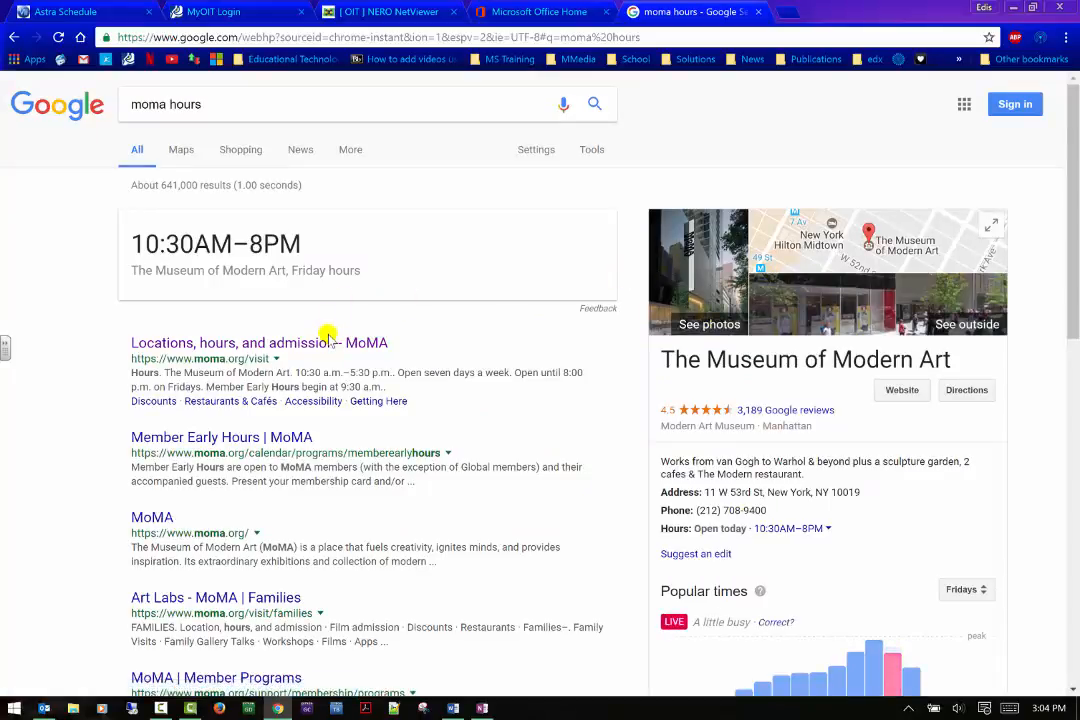
click(328, 342)
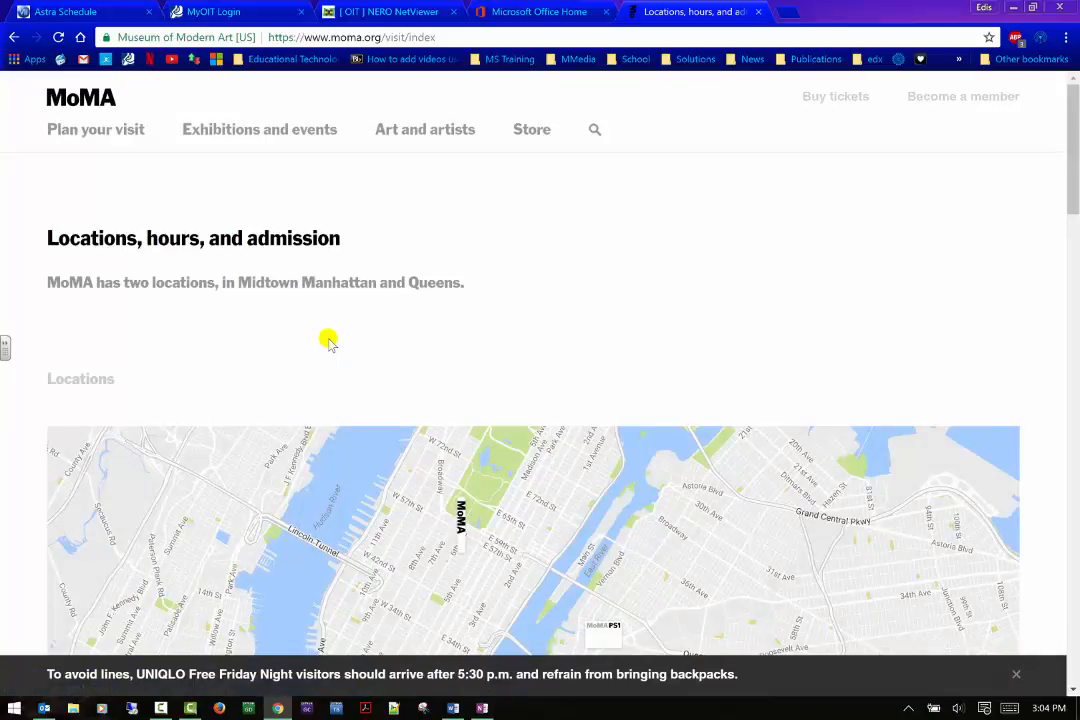
- Copy the Hours section for The Museum of Modern Art and MoMA PS1, through the start of the December 26–January 2 line
scroll(328, 342, down, 5)
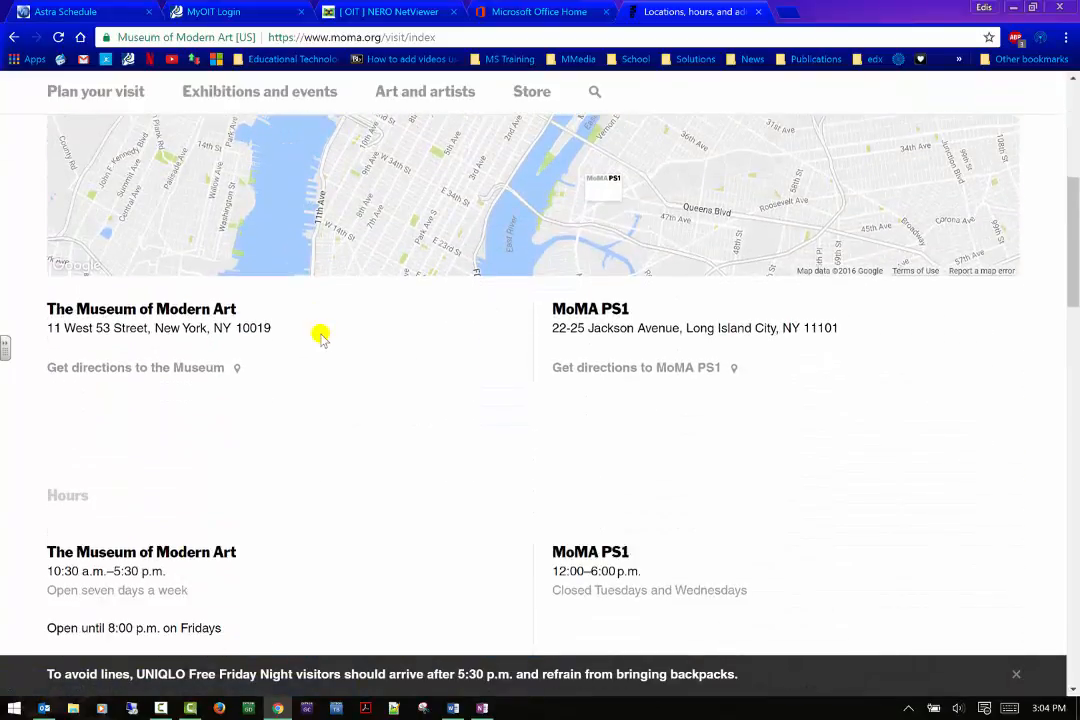
scroll(320, 337, down, 1)
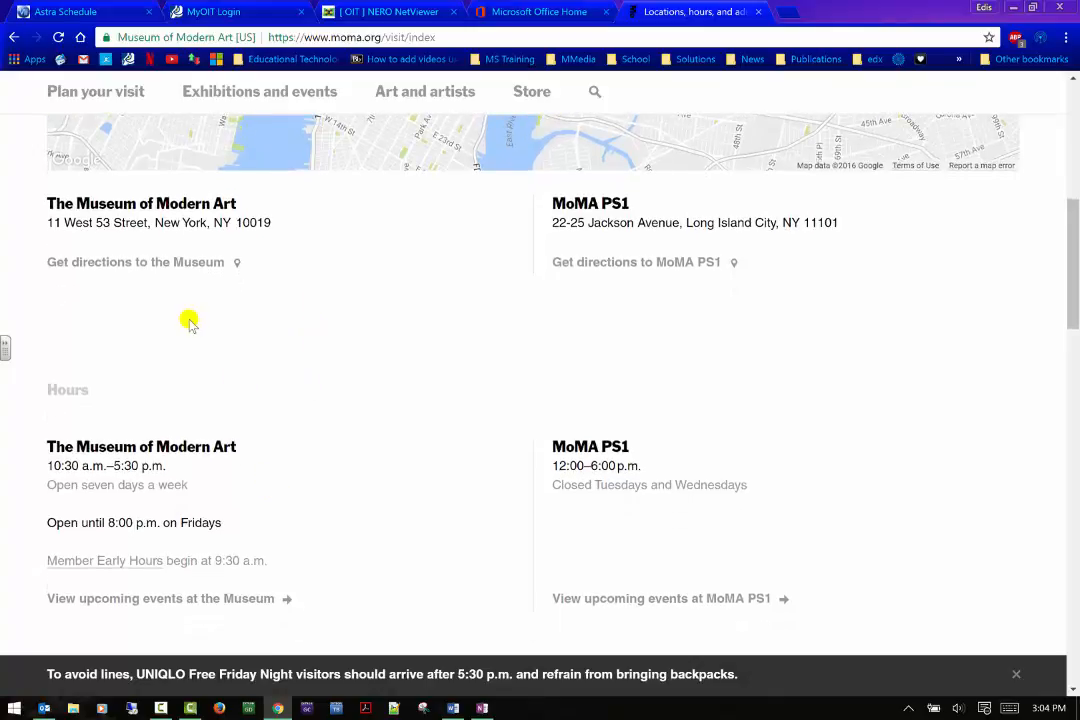
drag(46, 337, 266, 560)
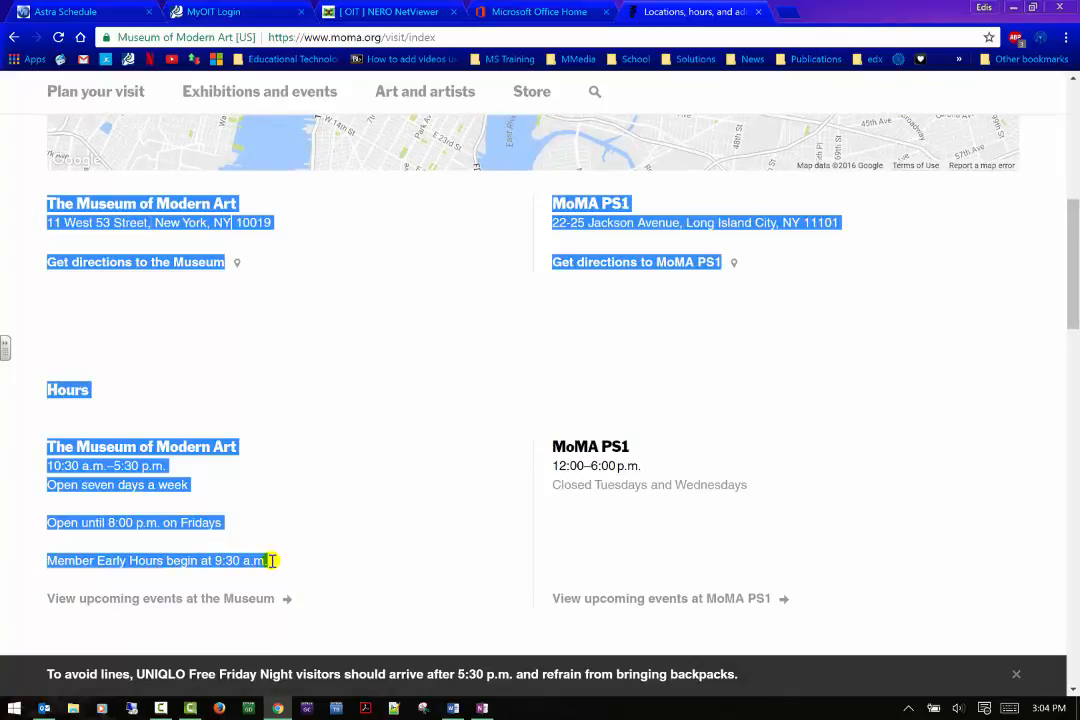
scroll(292, 381, down, 1)
click(104, 272)
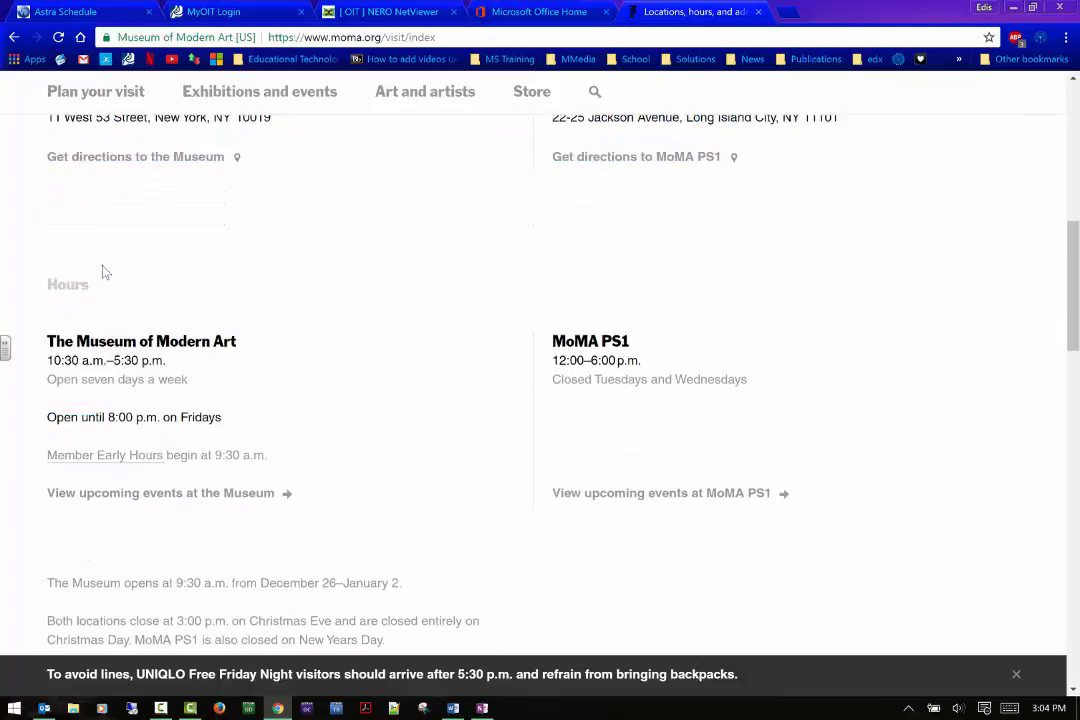
drag(45, 303, 184, 441)
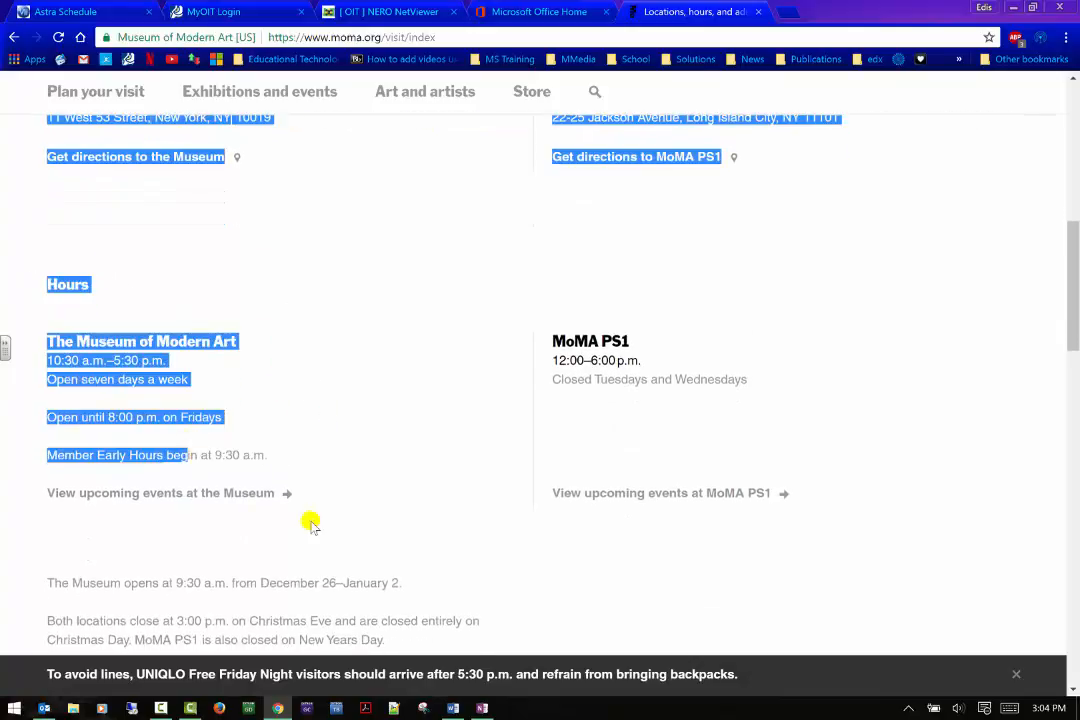
drag(309, 521, 50, 295)
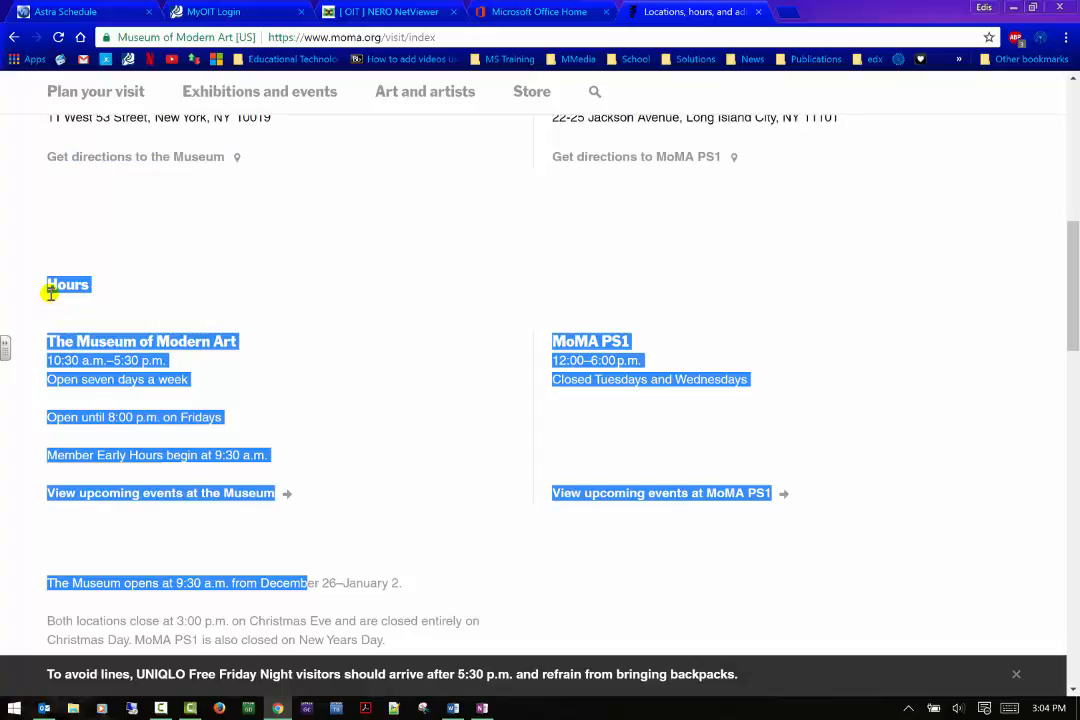
right_click(57, 287)
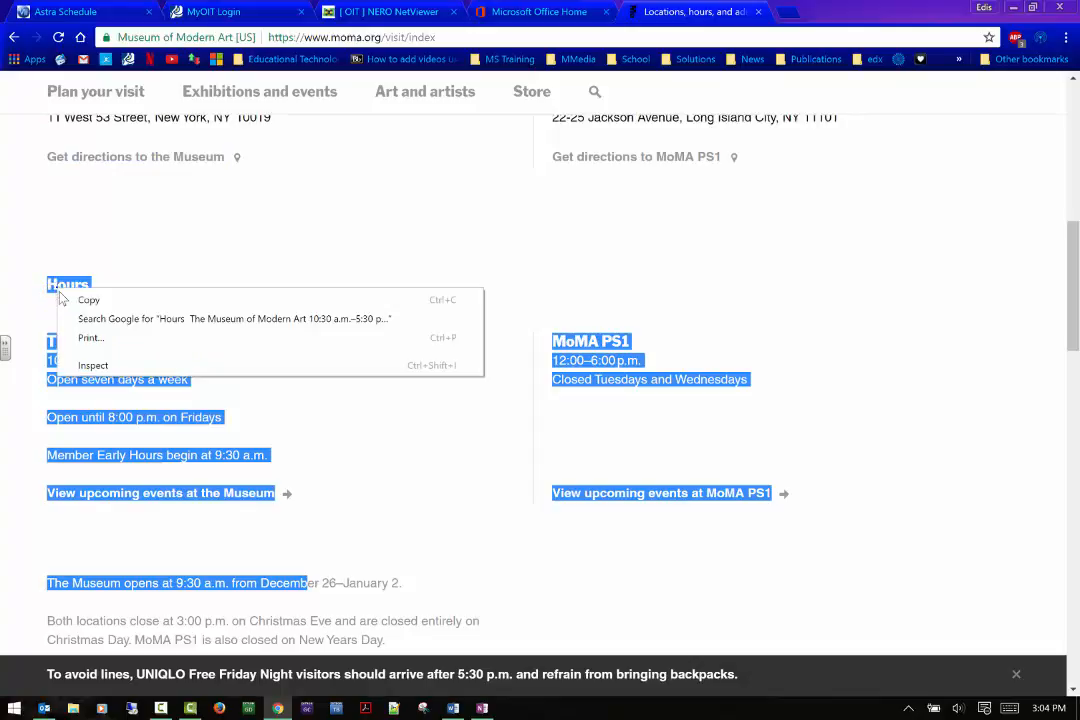
click(66, 299)
- Switch to OneNote, paste the copied hours below the tutorial note with source formatting, and widen the note container to nearly the page's full width
key(alt+Tab)
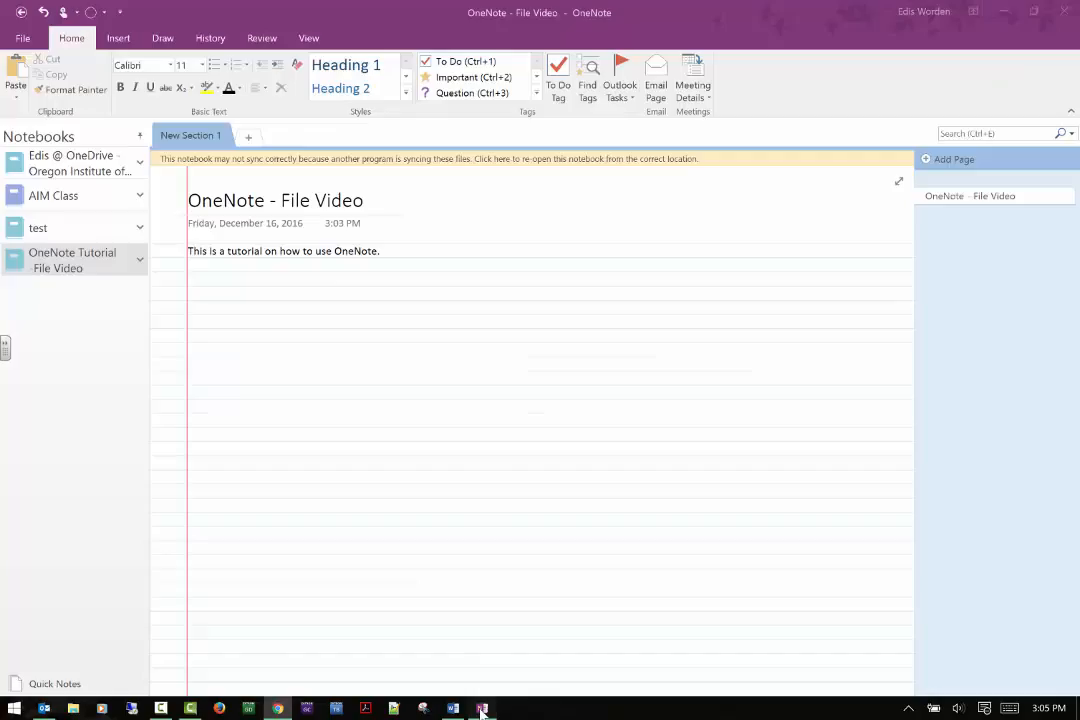
right_click(220, 369)
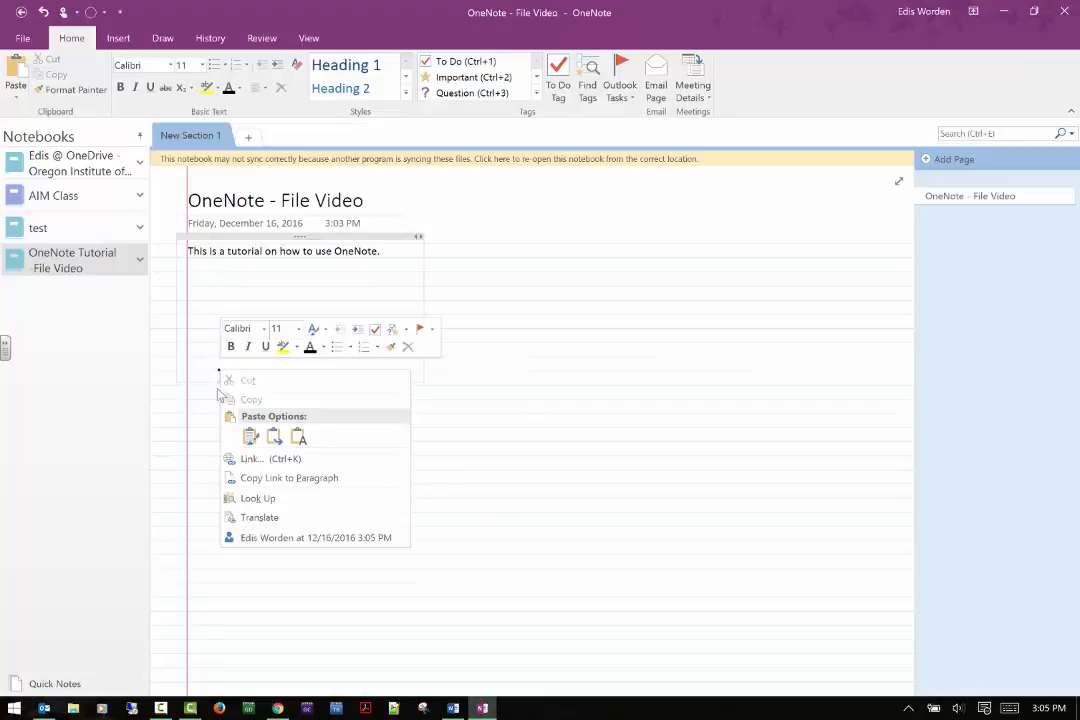
click(249, 437)
click(391, 502)
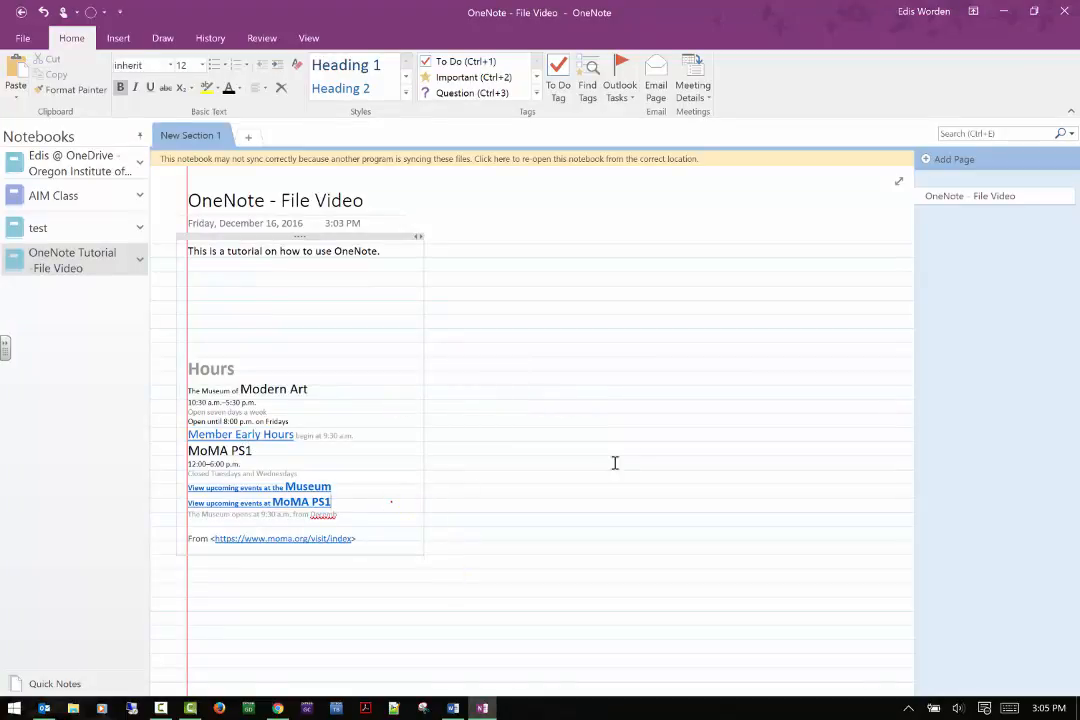
drag(428, 426, 929, 383)
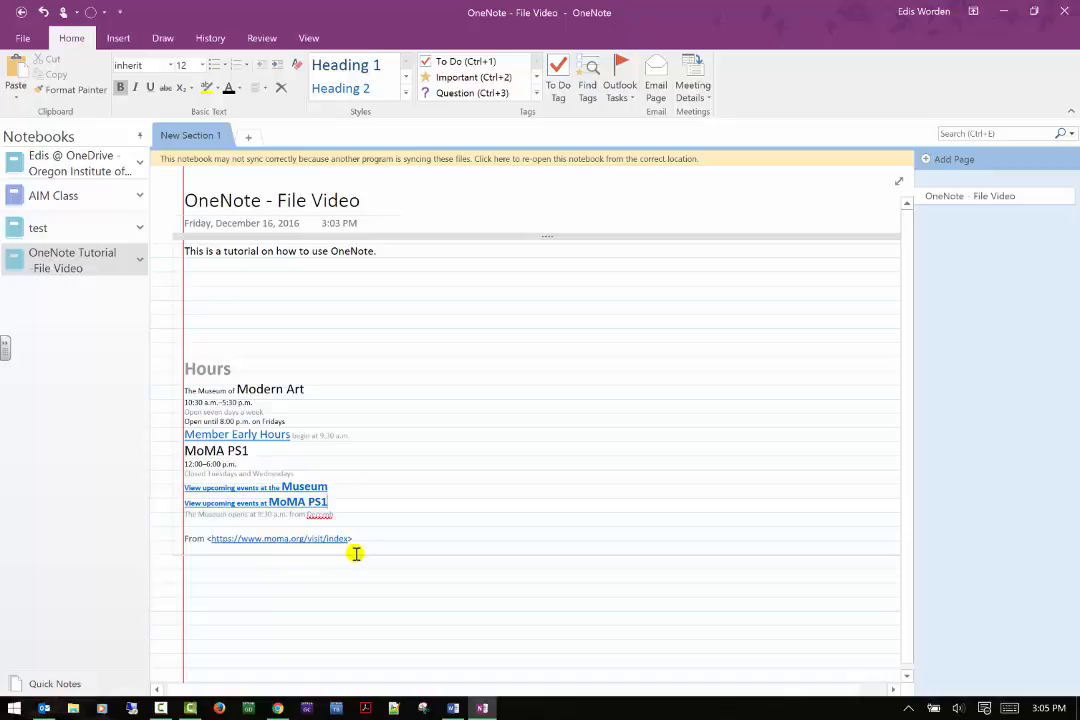
click(240, 637)
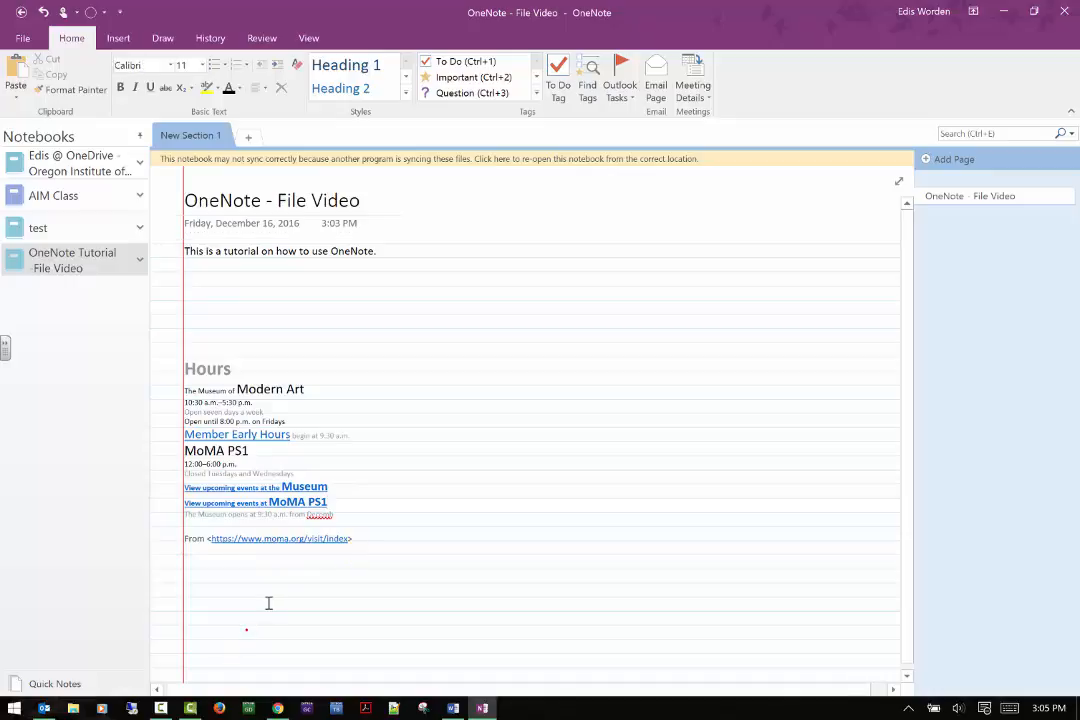
- Test the pasted moma.org source link in Chrome, close both MoMA tabs, and return to OneNote
click(262, 540)
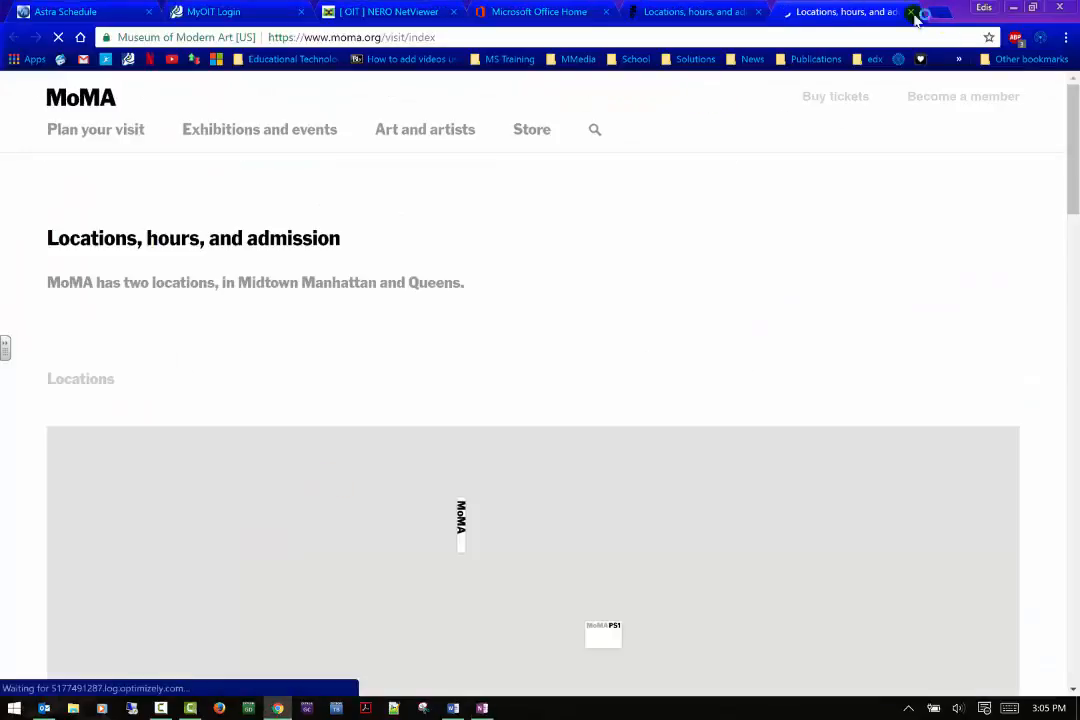
click(911, 13)
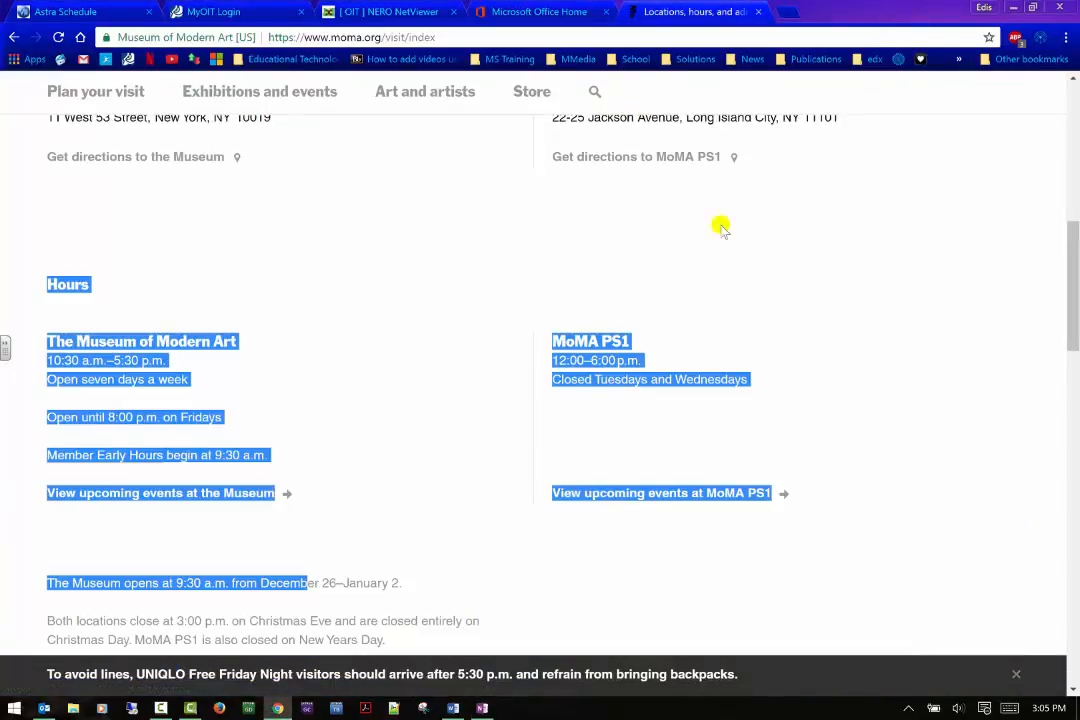
click(462, 338)
click(759, 12)
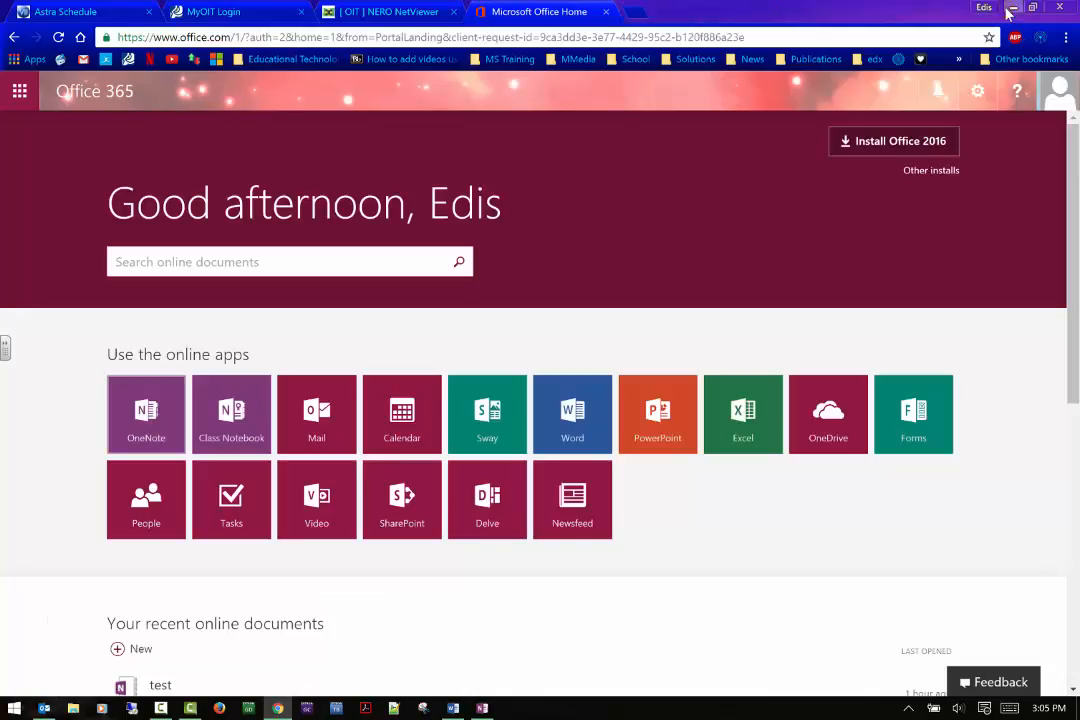
click(1013, 8)
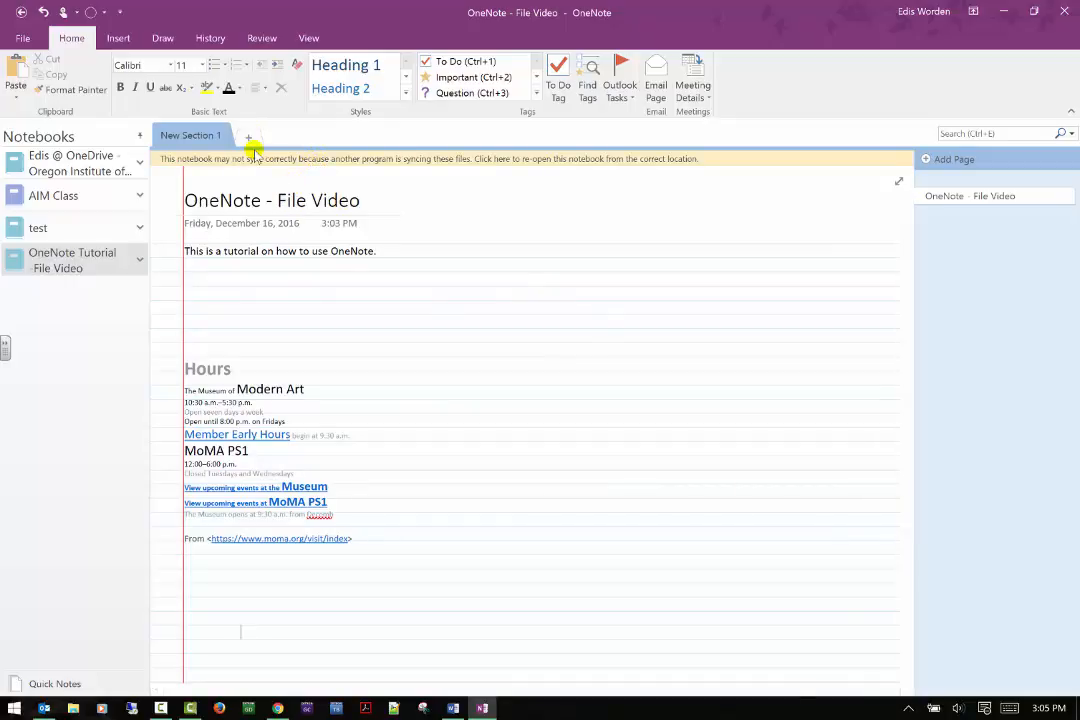
- Rename the section New Section 1 as "Moma"
right_click(206, 136)
click(233, 146)
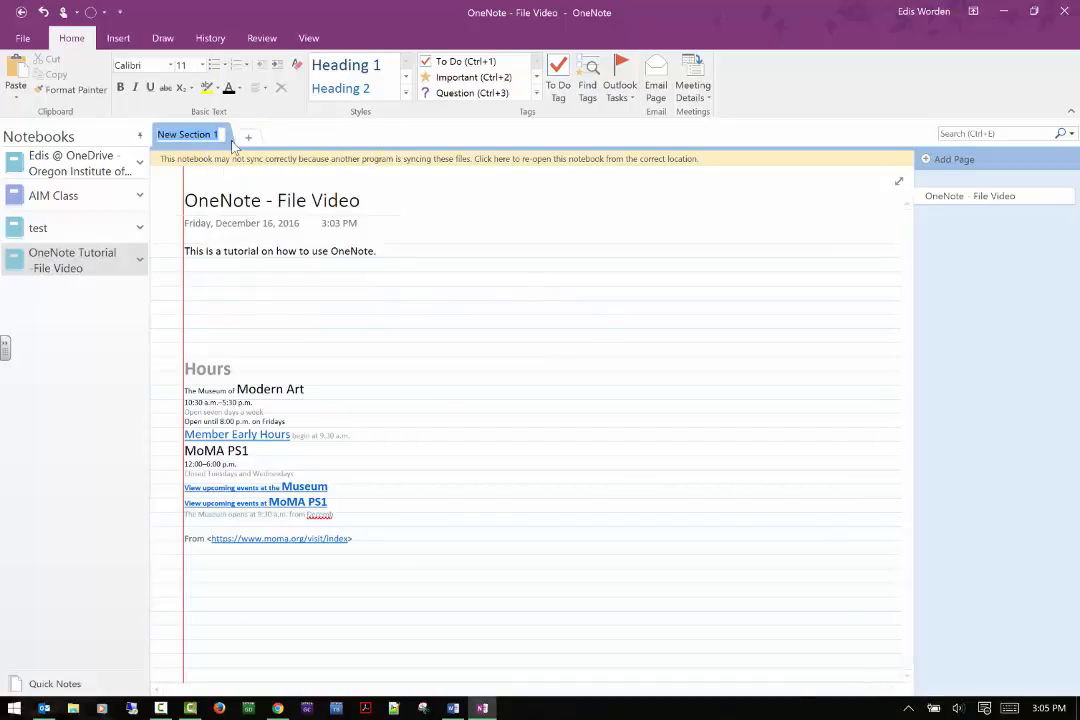
text(Moma)
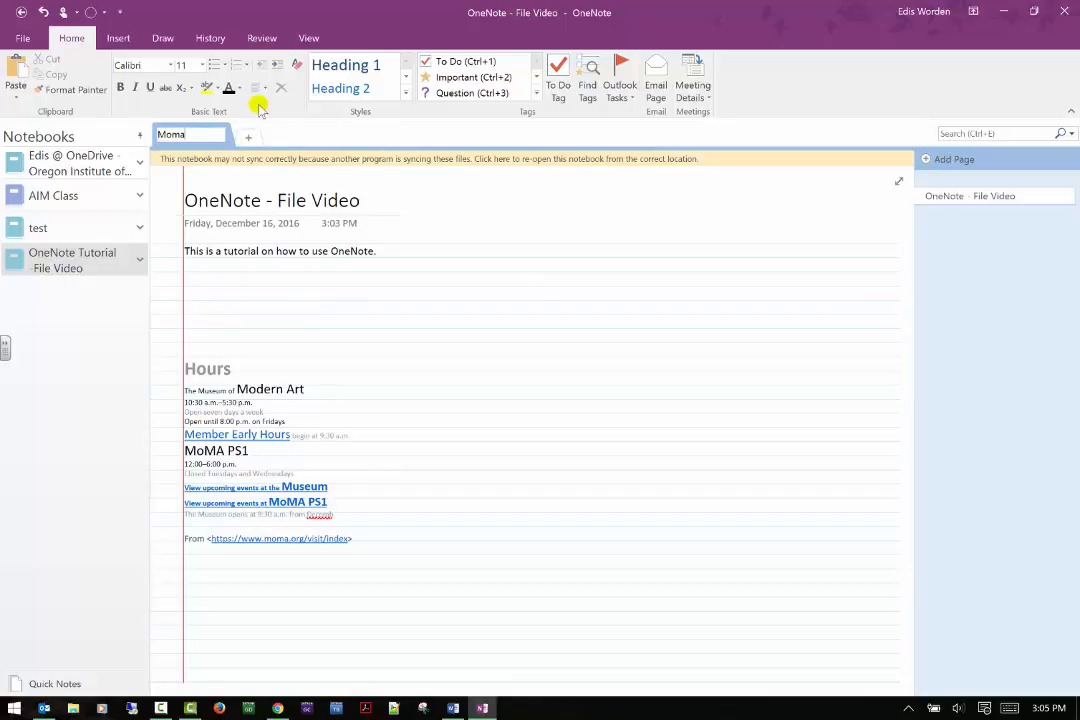
click(603, 308)
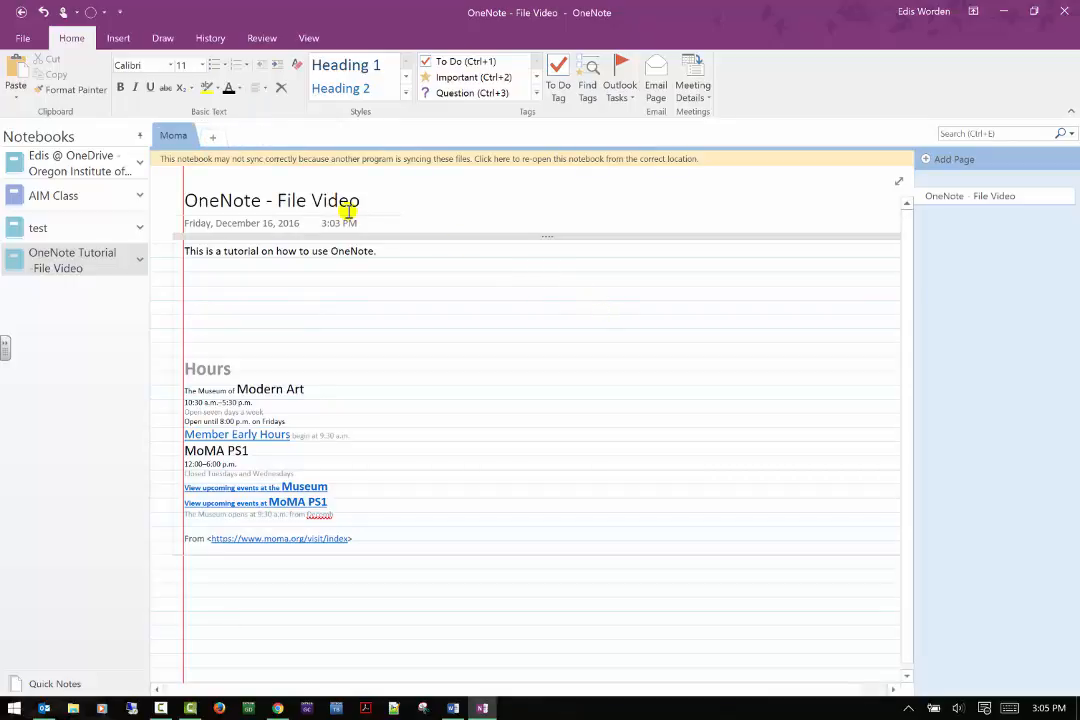
- Create a new section named "Central Park" and add a second untitled page to it
click(215, 135)
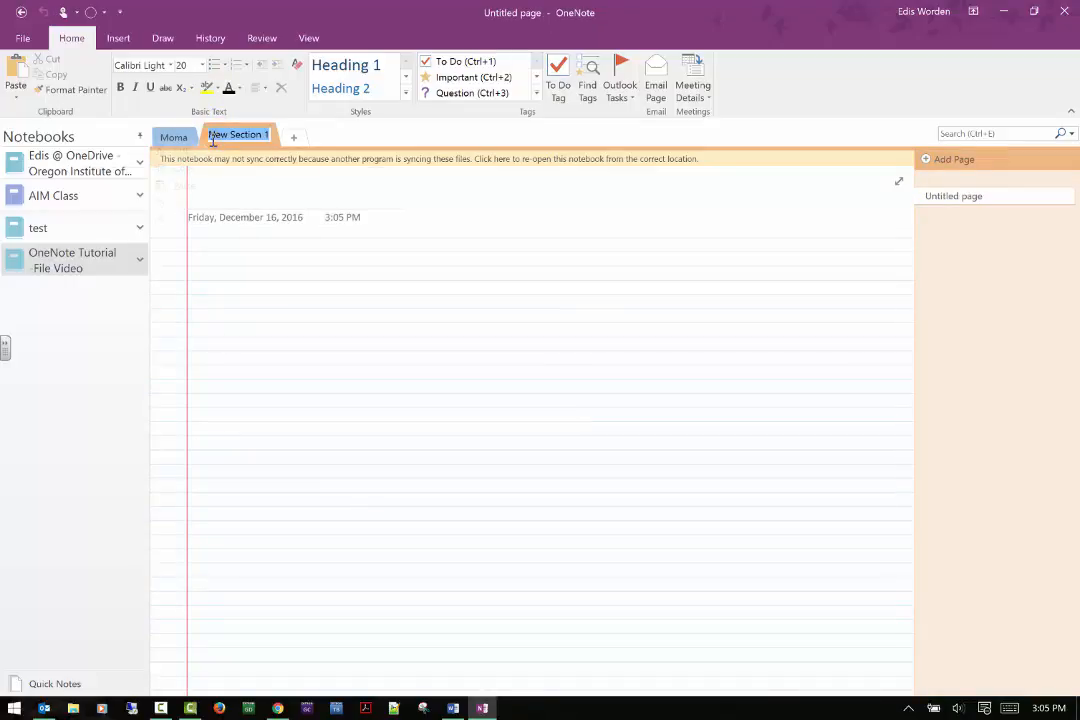
right_click(213, 141)
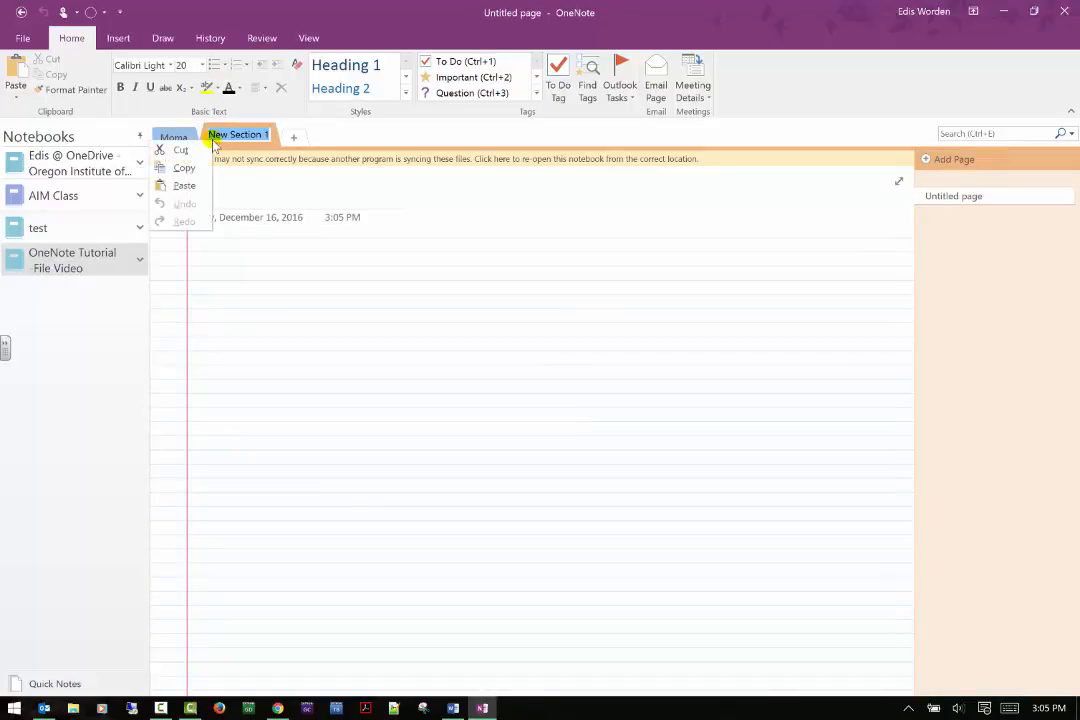
text(entral Park)
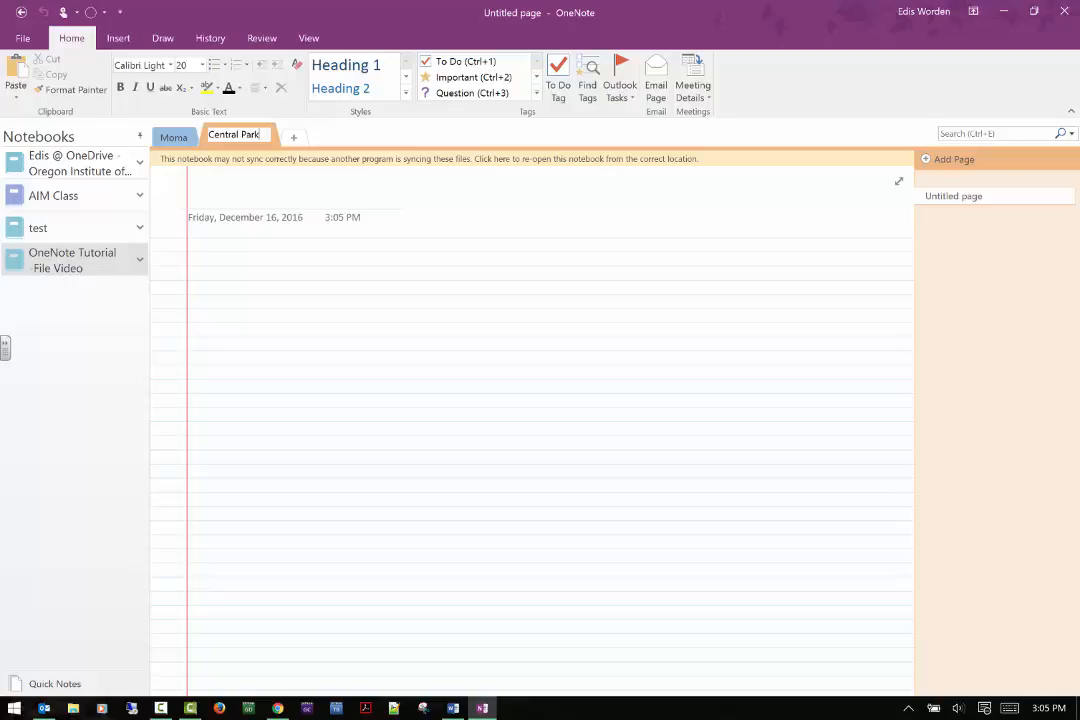
click(365, 302)
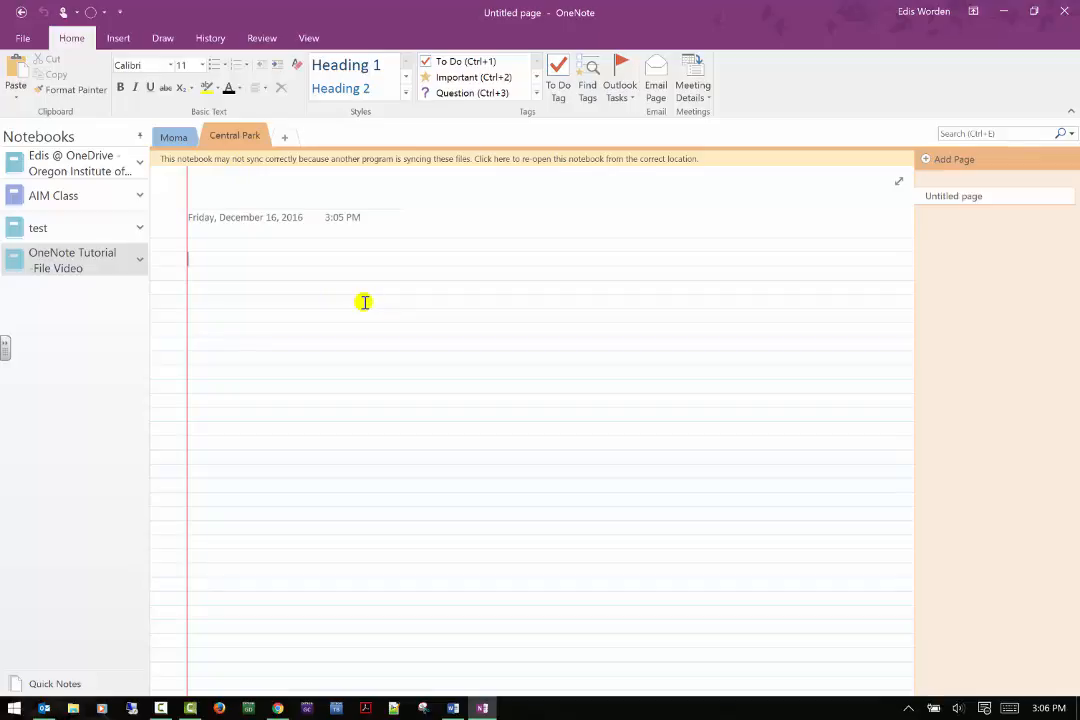
click(926, 164)
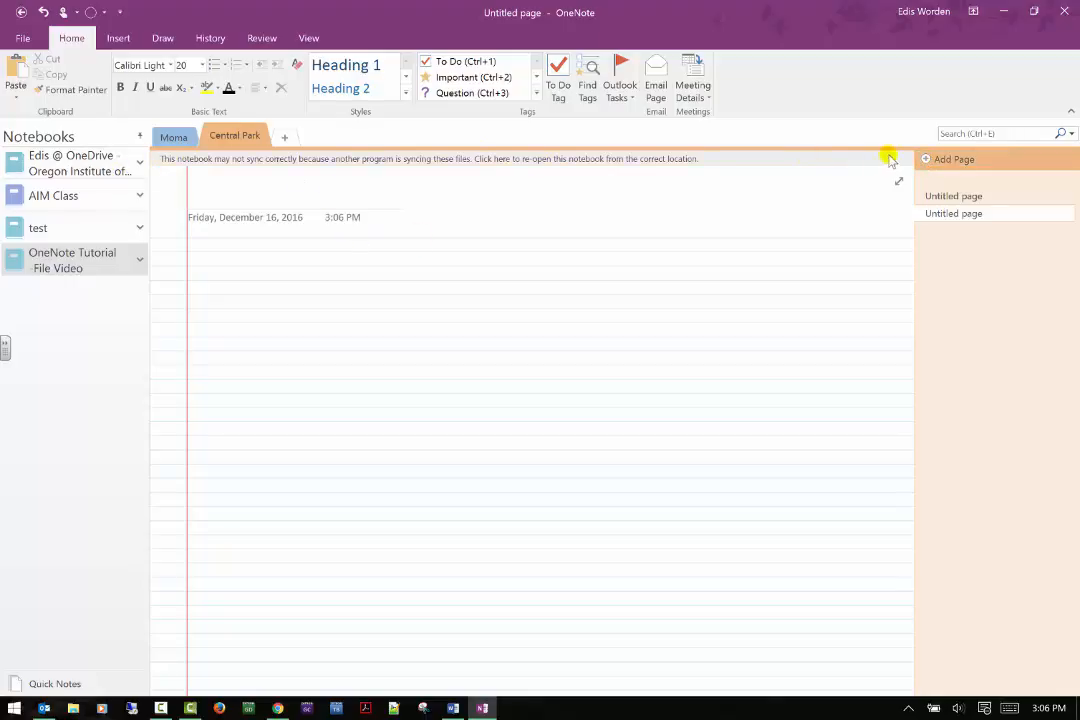
click(954, 198)
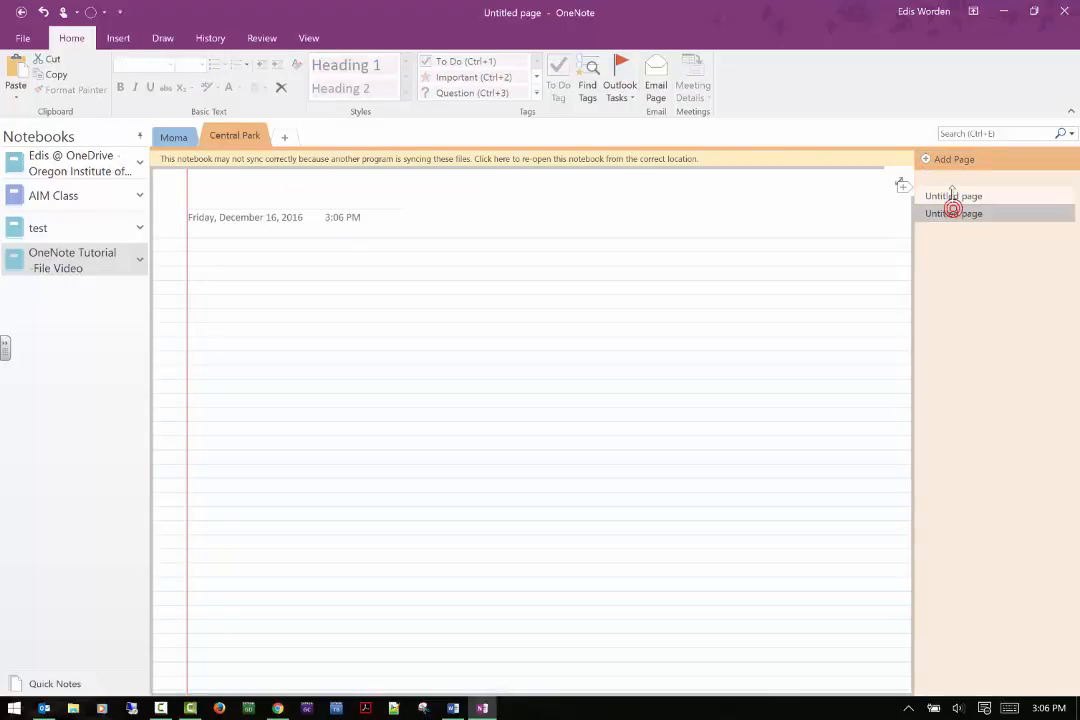
- Expand the OneNote Tutorial -File Video notebook's section list and view the Moma section, followed by Central Park
click(140, 261)
click(46, 285)
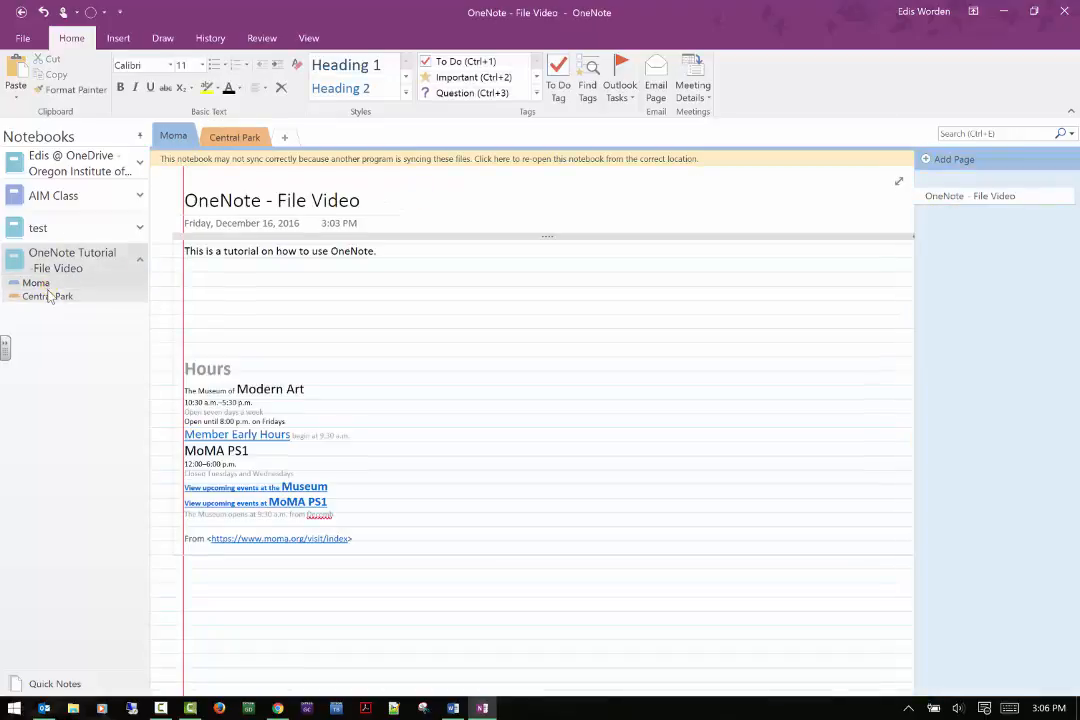
click(48, 296)
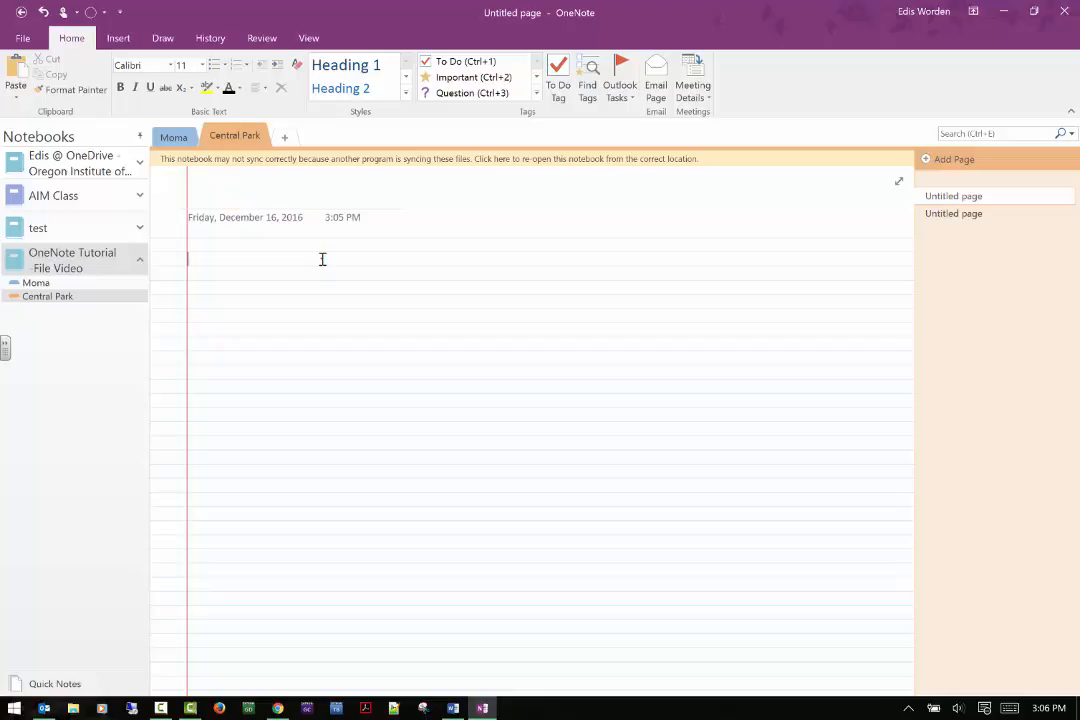
- Rename the first untitled page in the Central Park section as "Central Park Cinderella Castle"
click(966, 201)
click(980, 203)
click(989, 203)
click(991, 201)
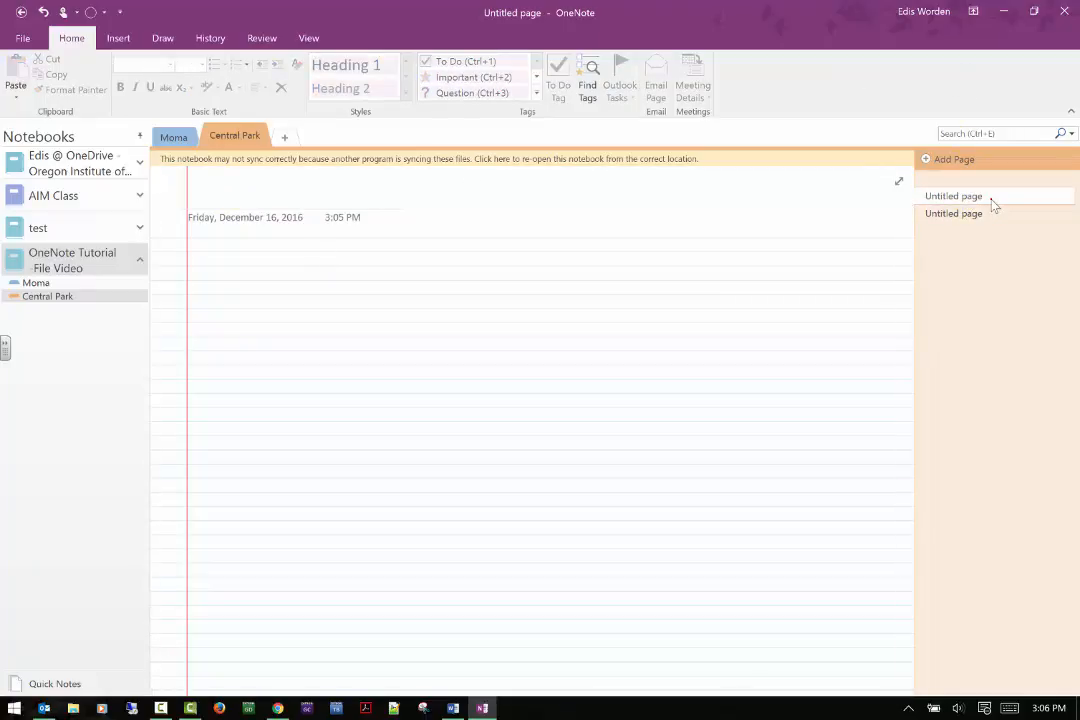
right_click(992, 201)
click(909, 215)
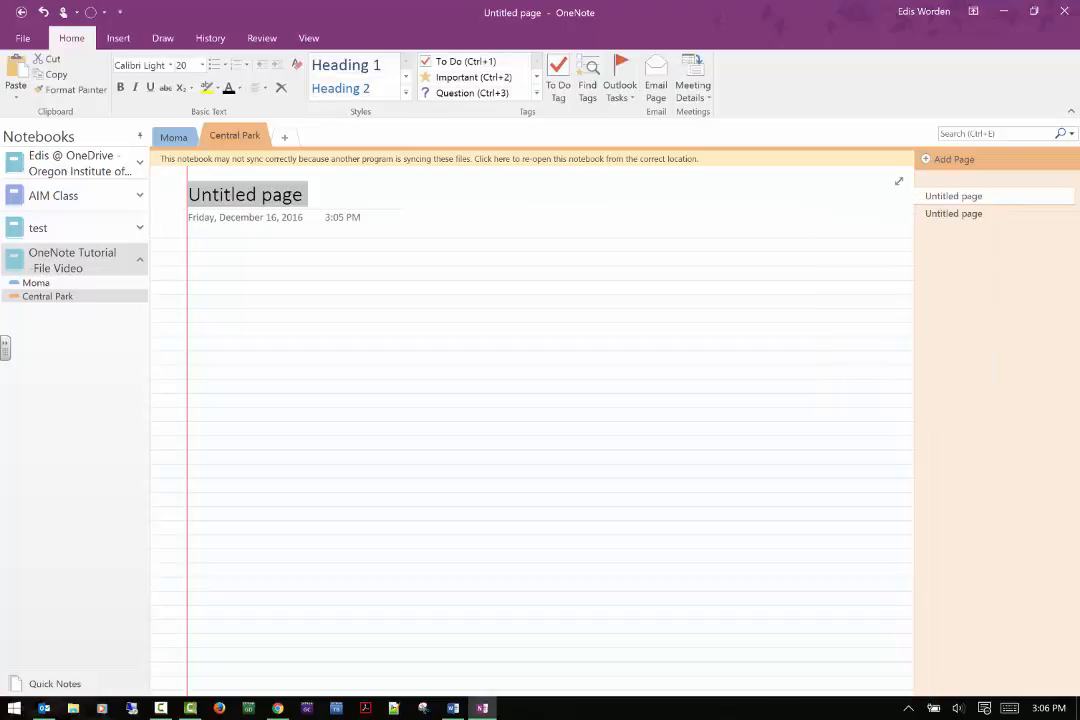
text(Xwn)
key(BackSpace)
key(BackSpace)
key(BackSpace)
text(Ce)
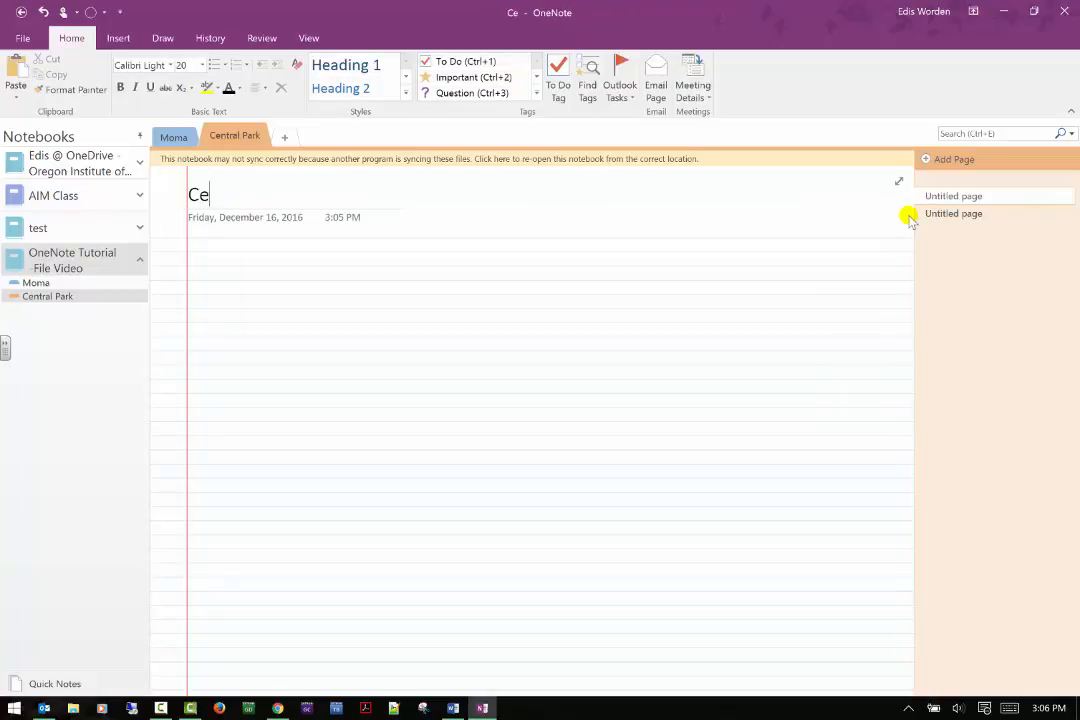
text(ntral Park Cindera)
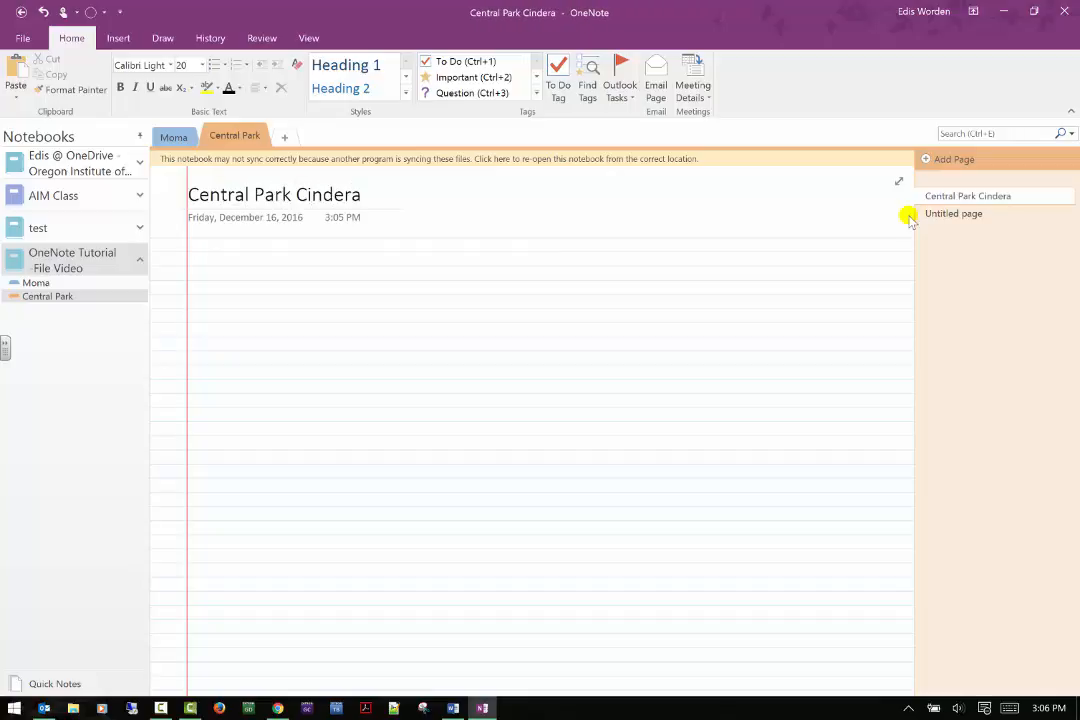
key(BackSpace)
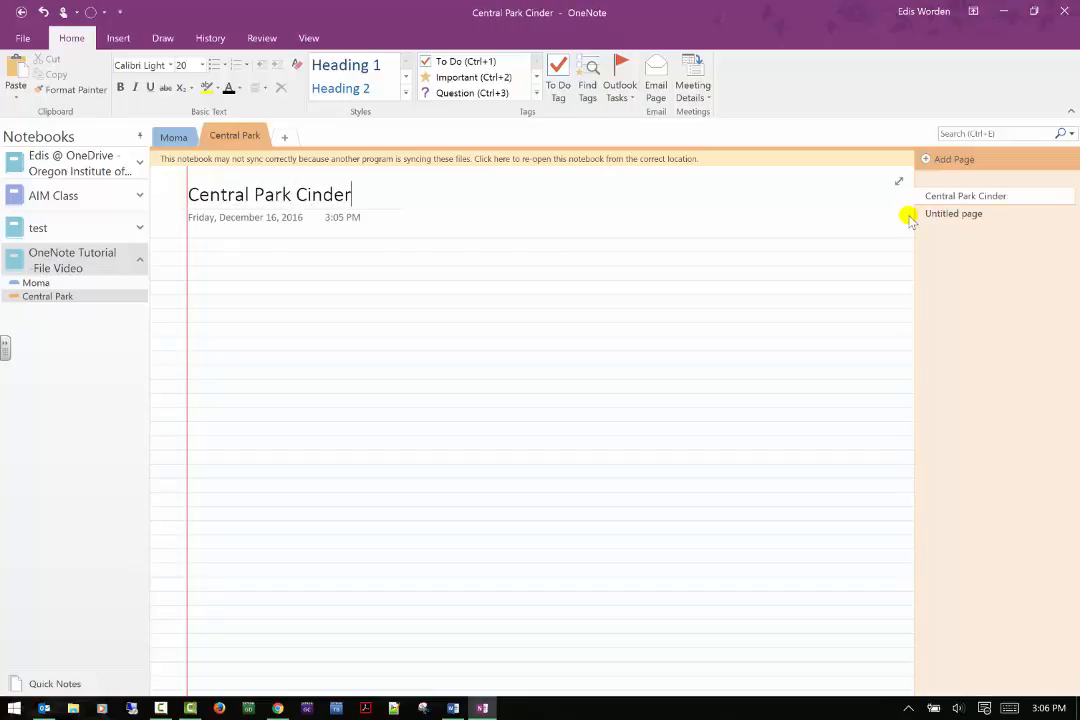
text(ella cas)
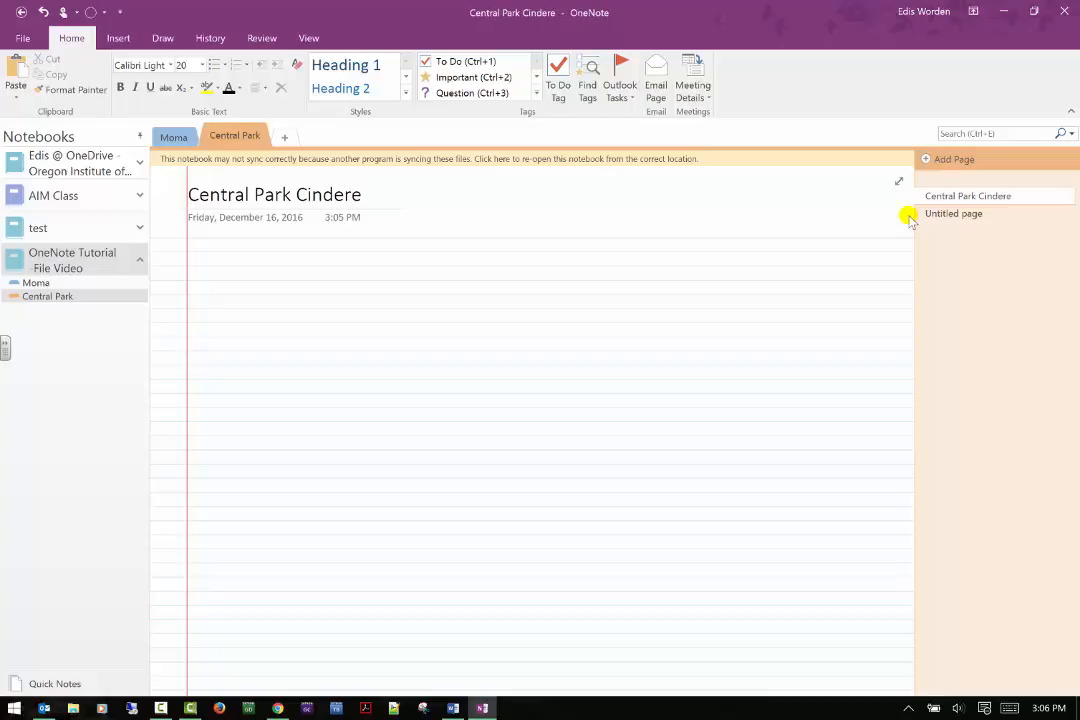
key(BackSpace)
key(BackSpace)
key(BackSpace)
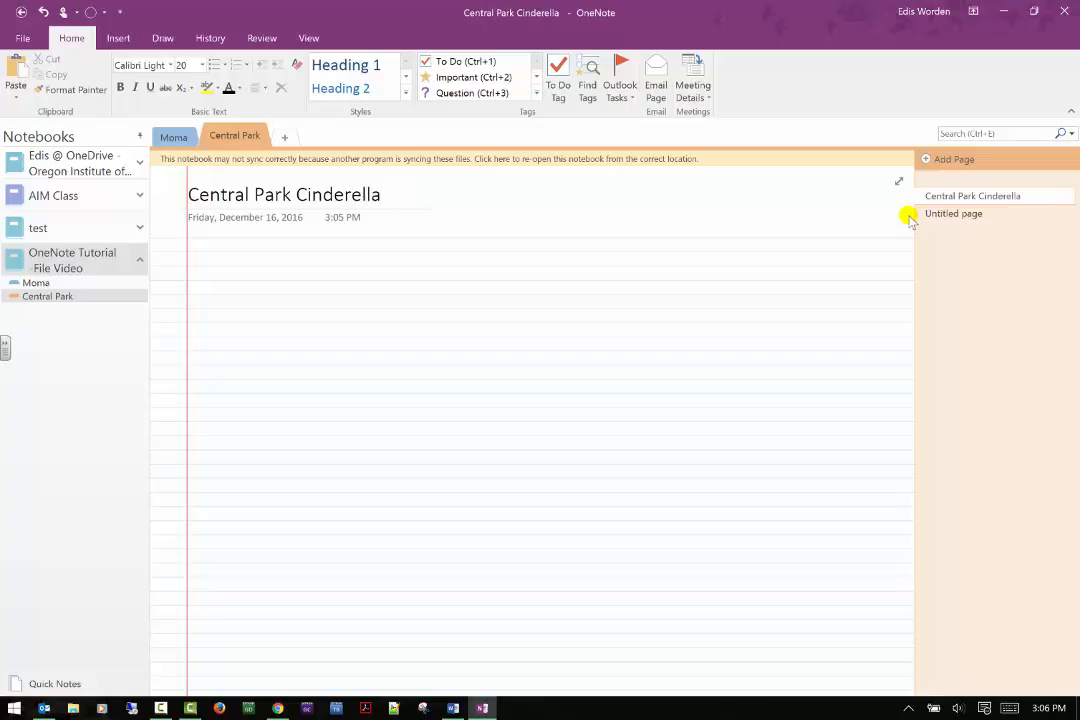
text(Castle)
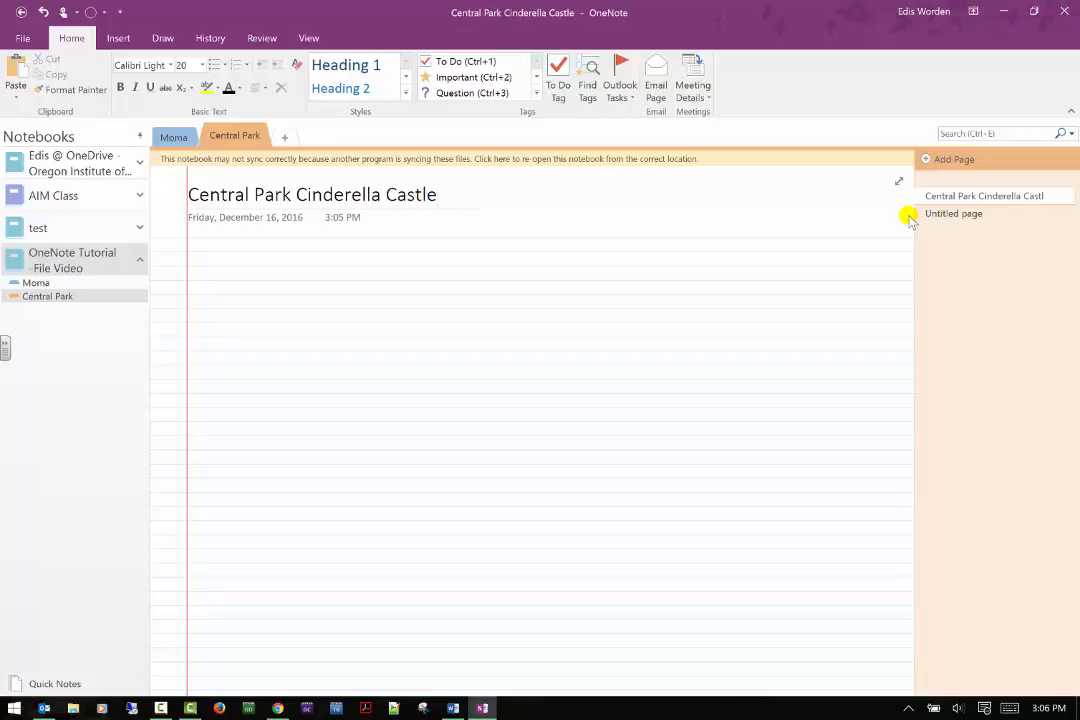
- Rename the remaining untitled page in the Central Park section as "Battery Park"
click(978, 217)
right_click(977, 218)
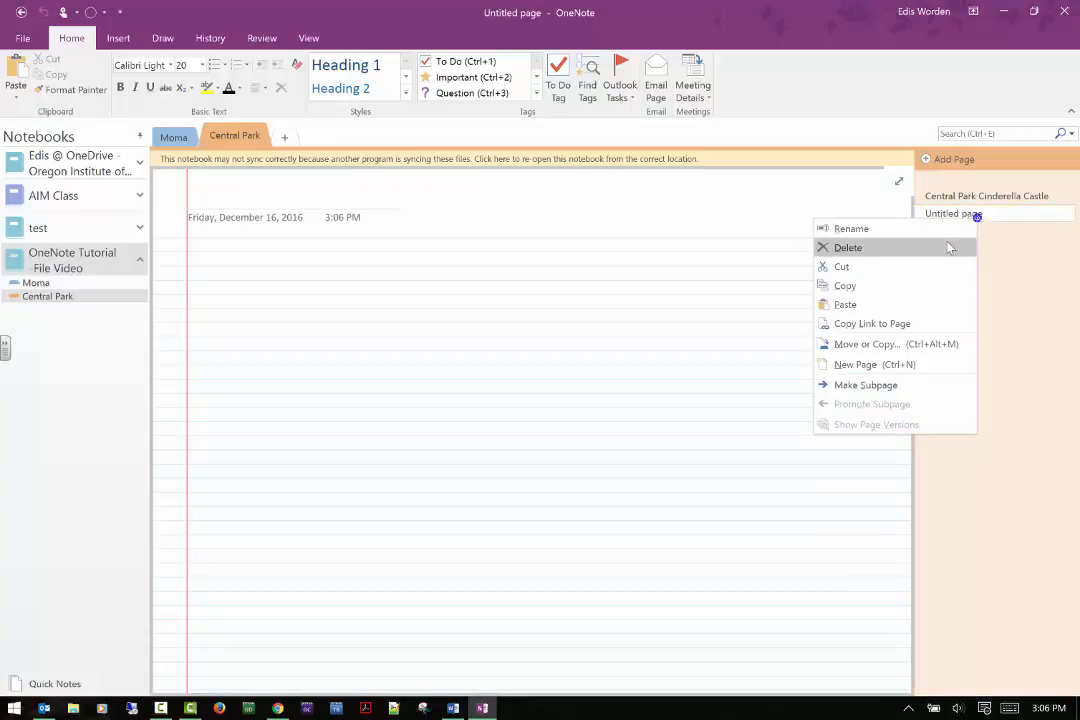
click(951, 237)
text(Bat)
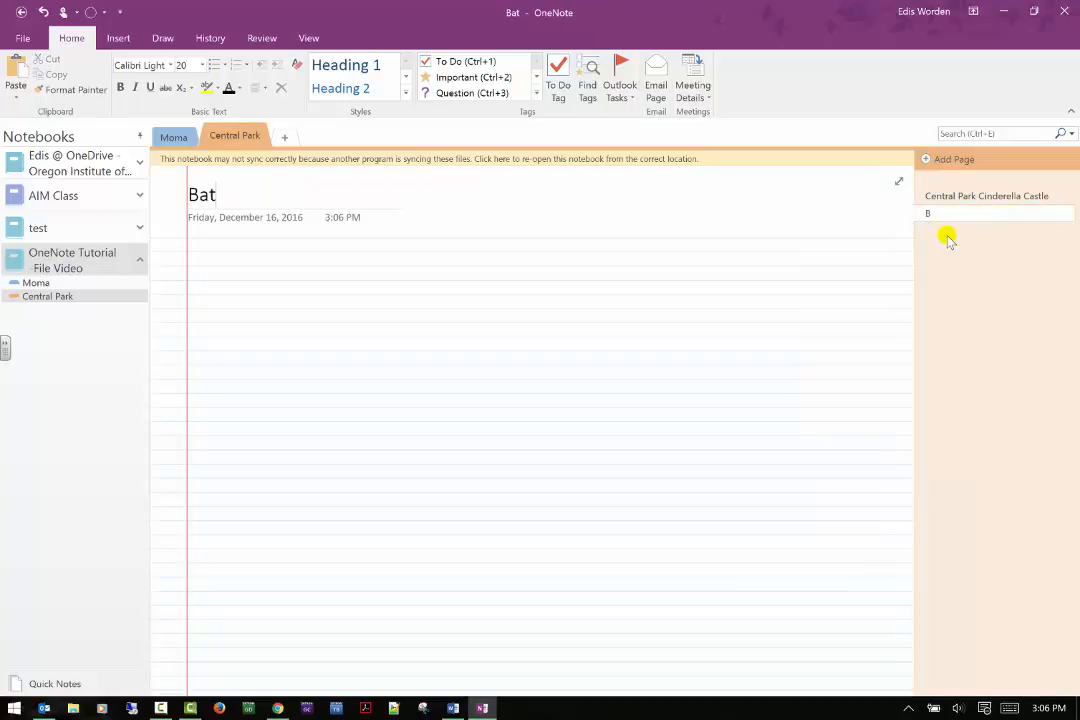
text(tery Park)
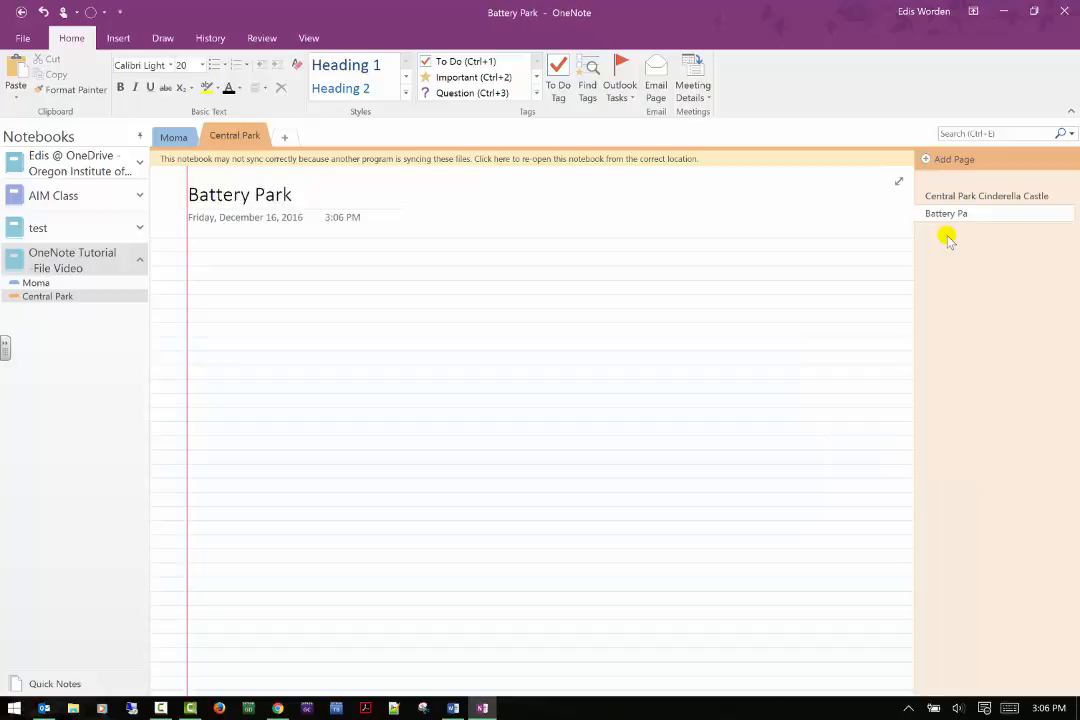
text(rk)
key(BackSpace)
key(BackSpace)
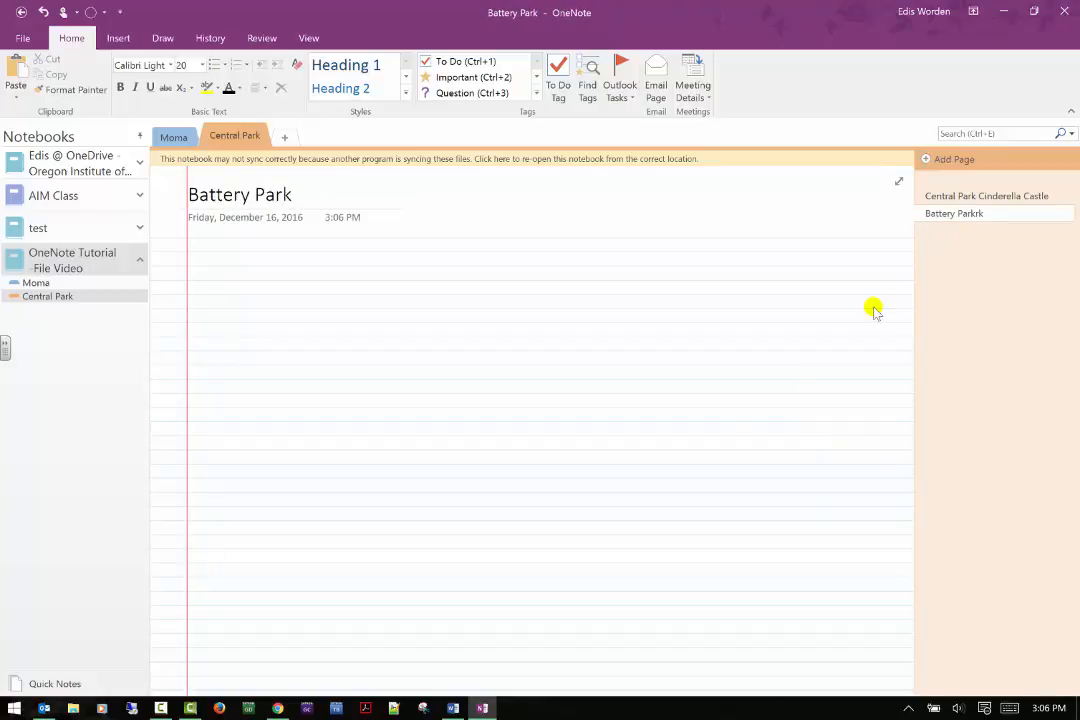
- Add the note "We will be meeting at 11:00 at Cinderella's Castle" to the Central Park Cinderella Castle page
click(995, 197)
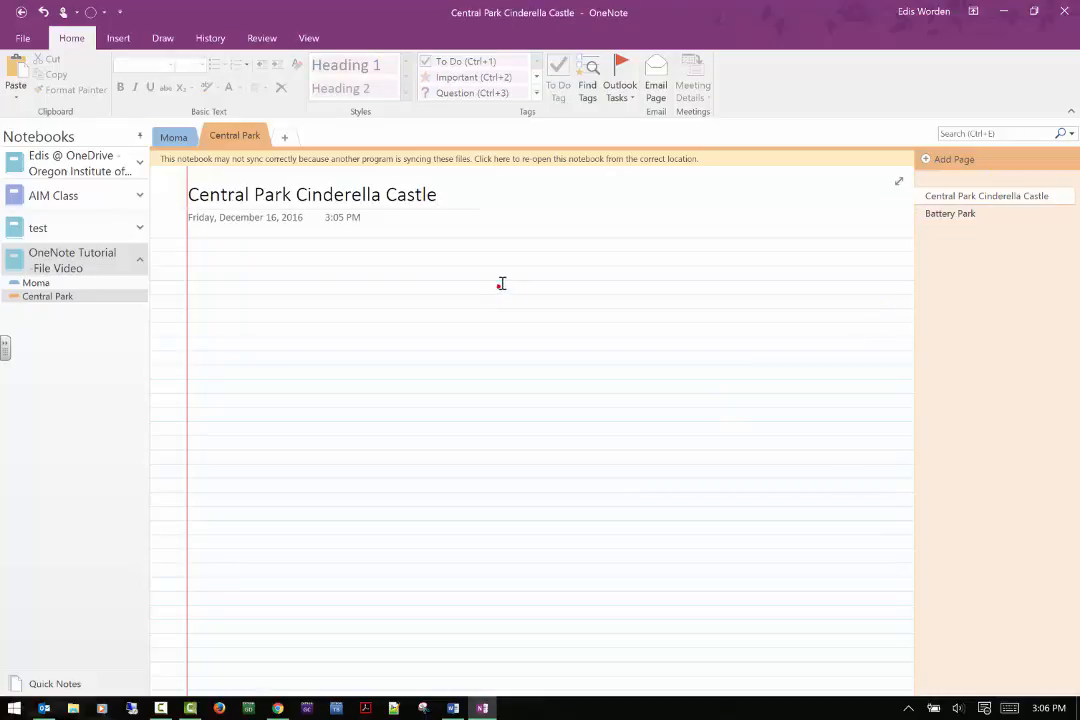
click(320, 273)
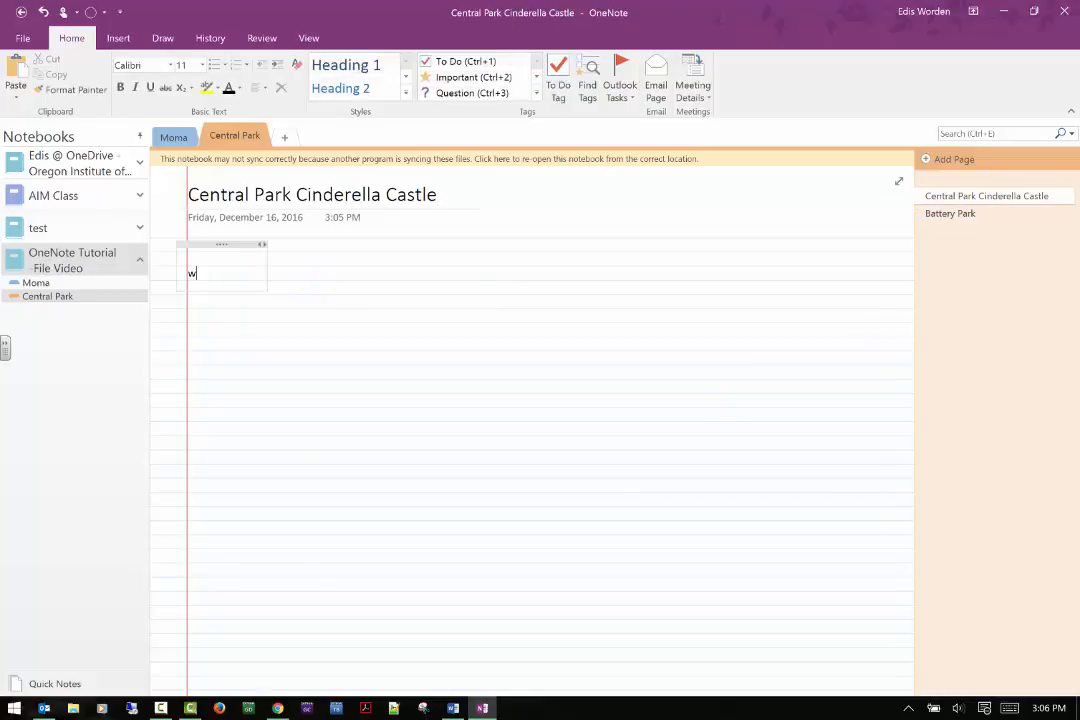
text(We will be meeting at 11:00 at Cind)
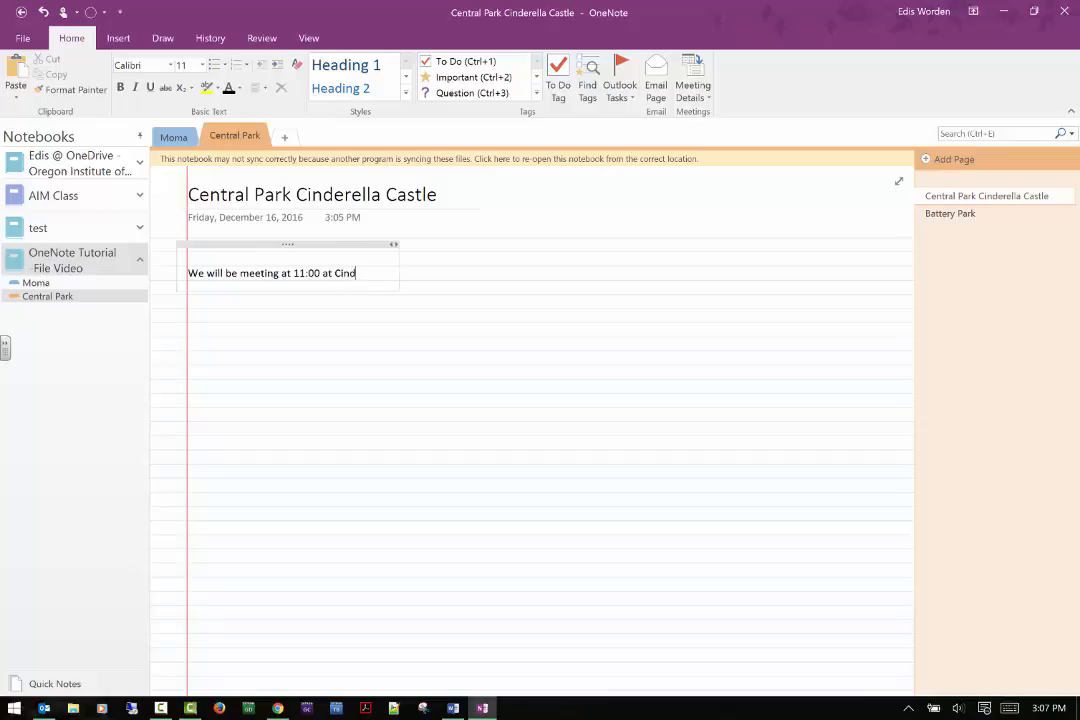
text(erella's Cal)
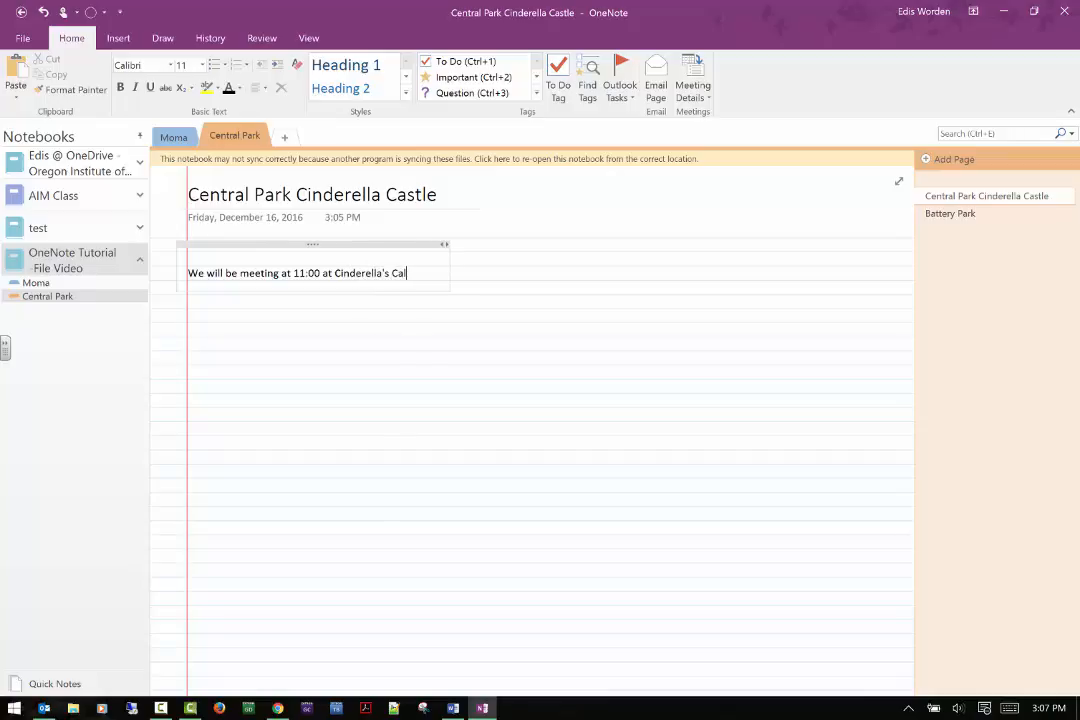
text(se)
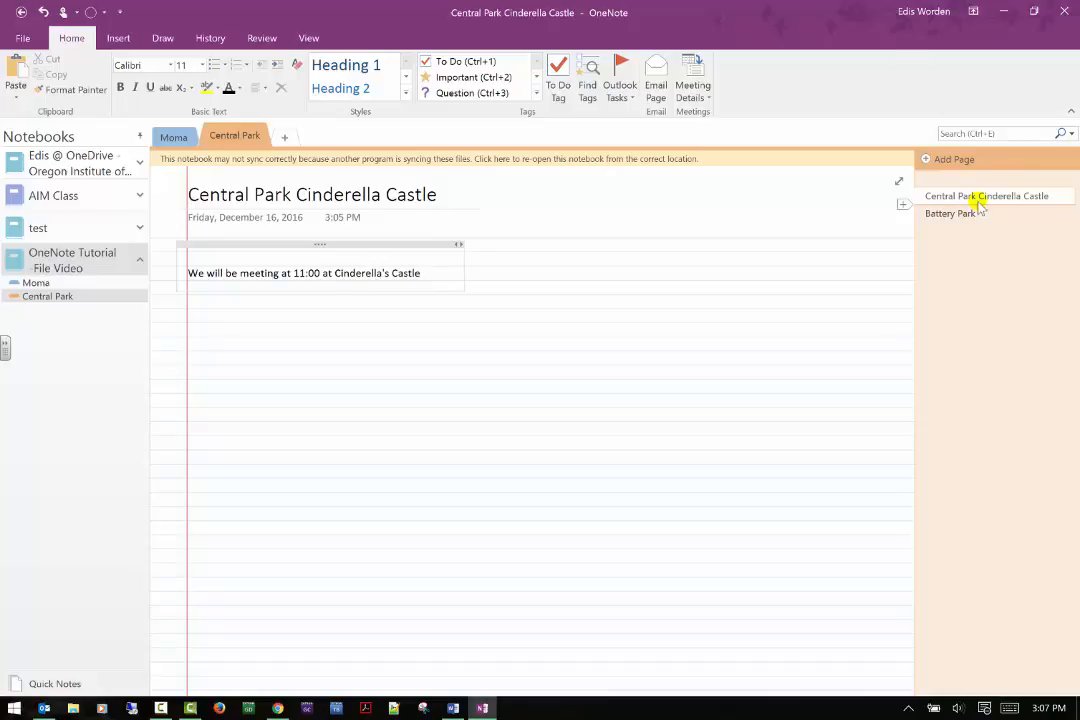
- Add the note "We are going to watch a sculpture go up" to the Battery Park page
click(960, 213)
click(311, 246)
text(w )
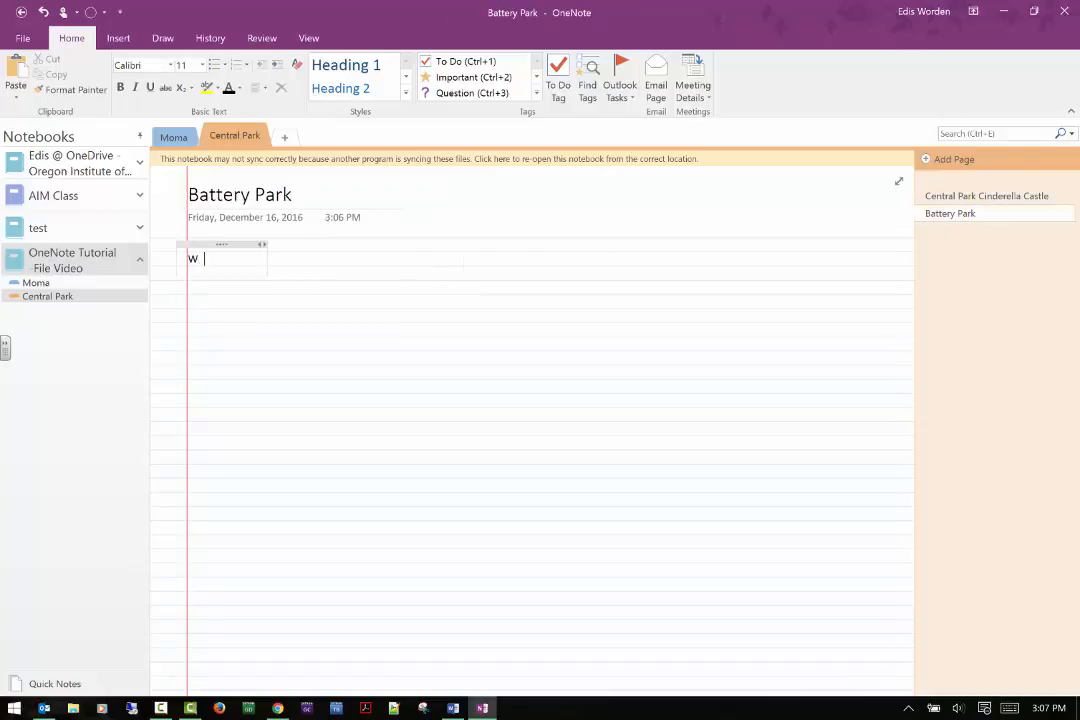
text(are going to wa)
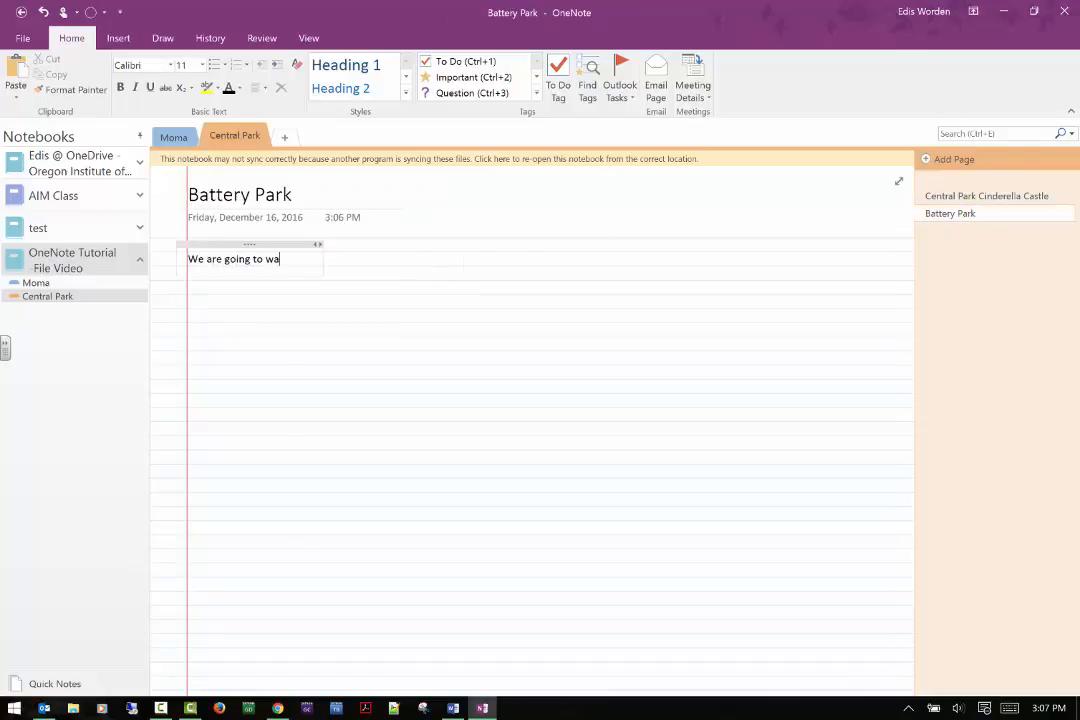
text(tch a sculpture go up)
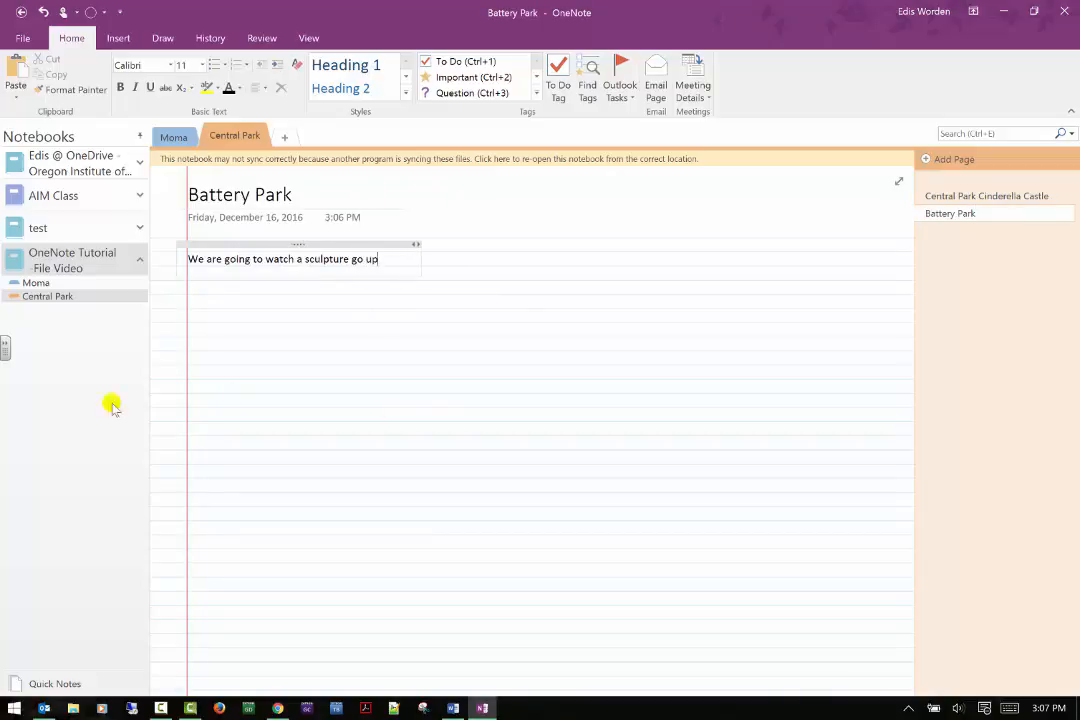
- Review the Moma section and the Central Park Cinderella Castle page, and collapse the OneNote Tutorial -File Video notebook's section list
click(36, 282)
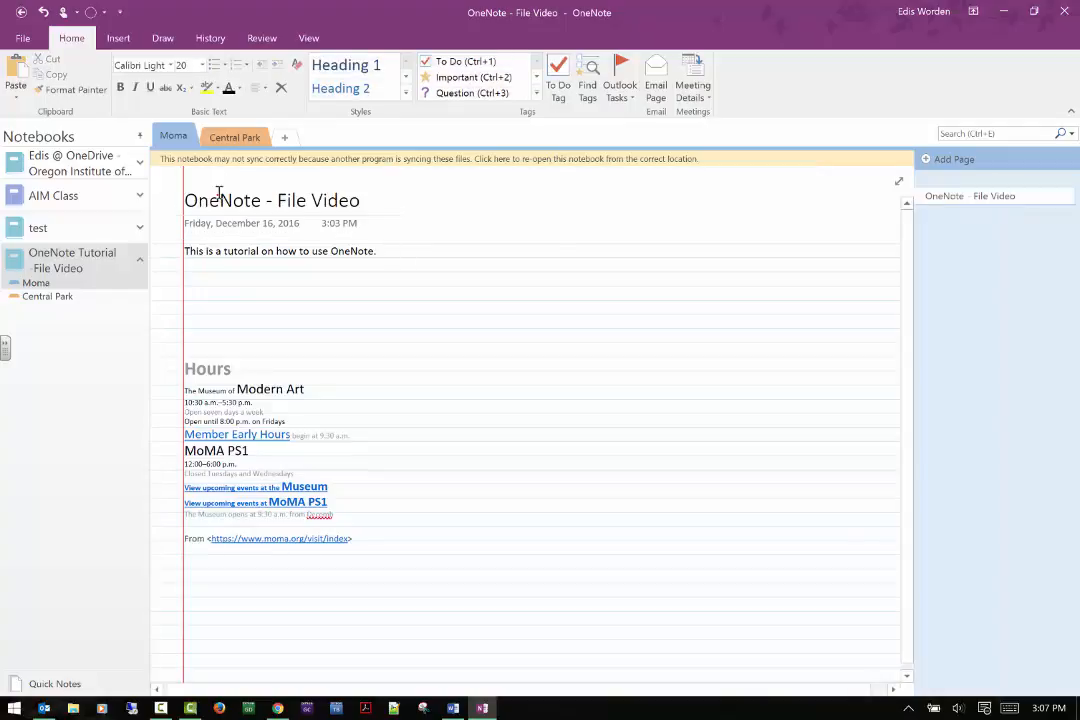
click(235, 137)
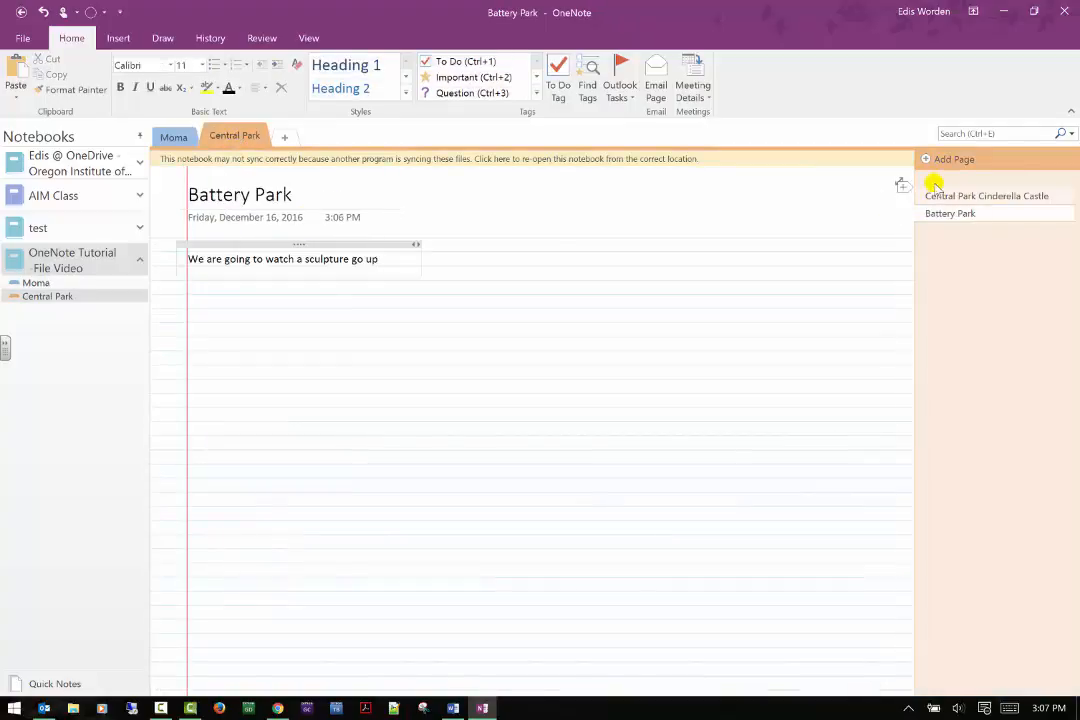
click(990, 197)
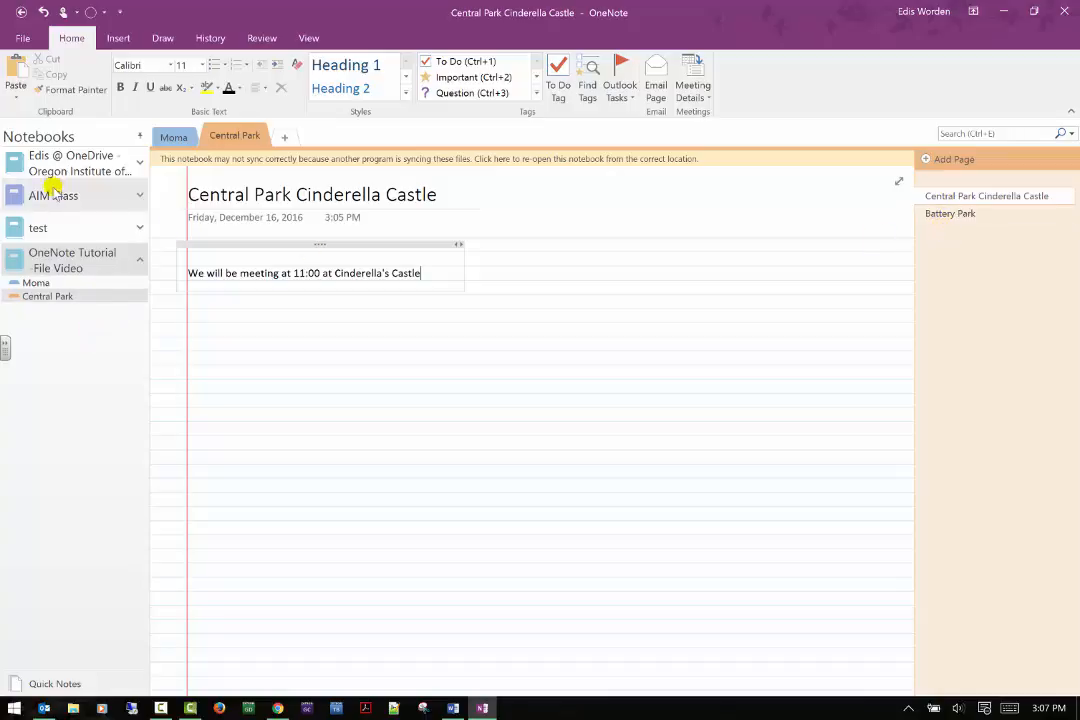
click(137, 262)
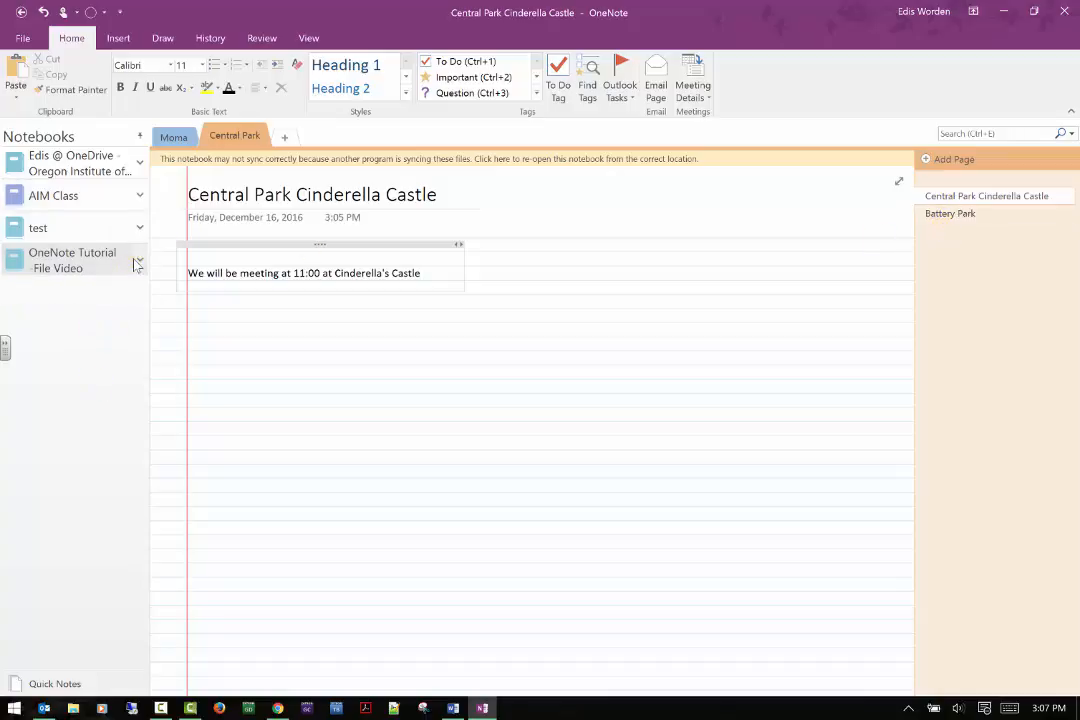
- View the sharing options for the OneNote Tutorial -File Video notebook and return to the page
right_click(82, 265)
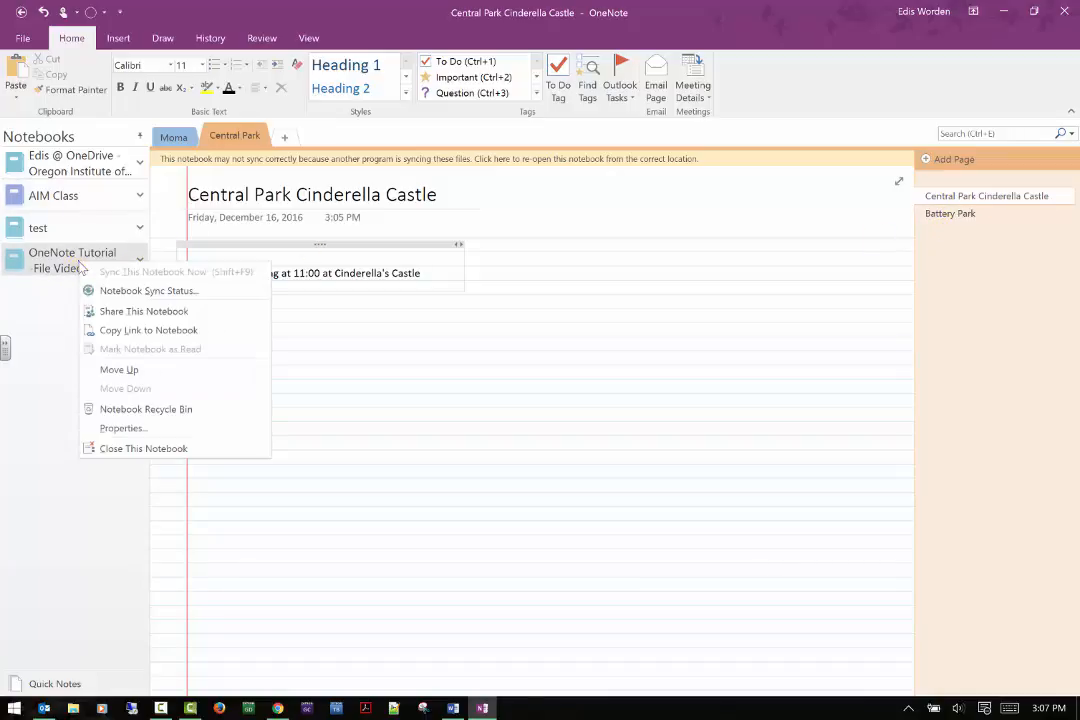
click(105, 311)
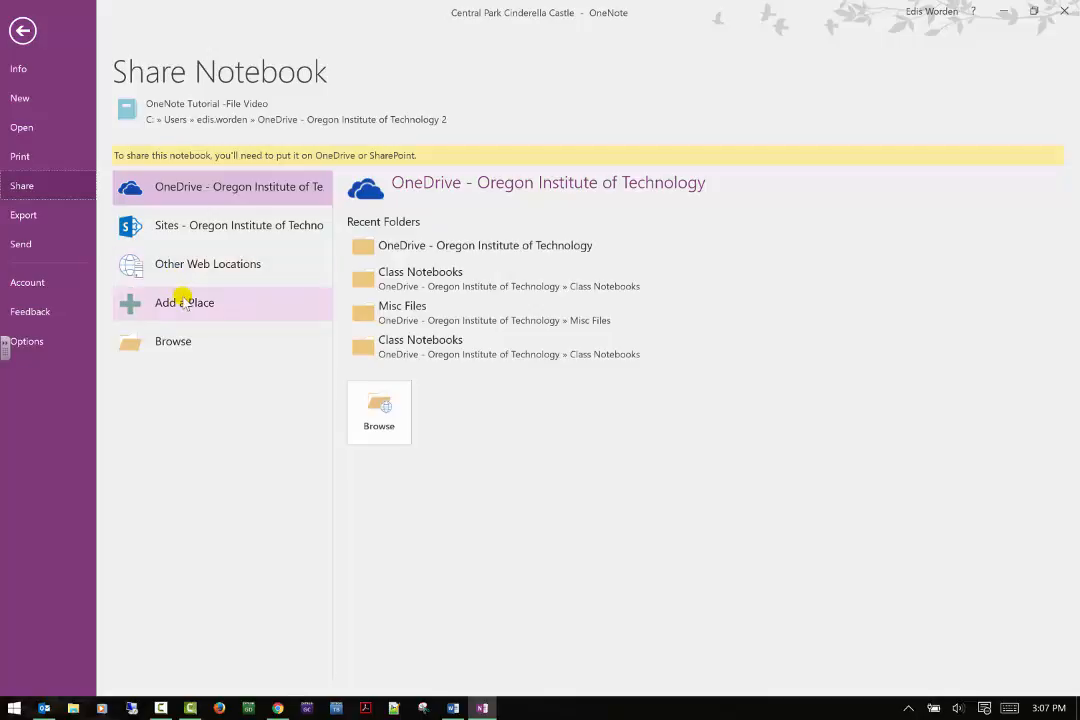
click(21, 40)
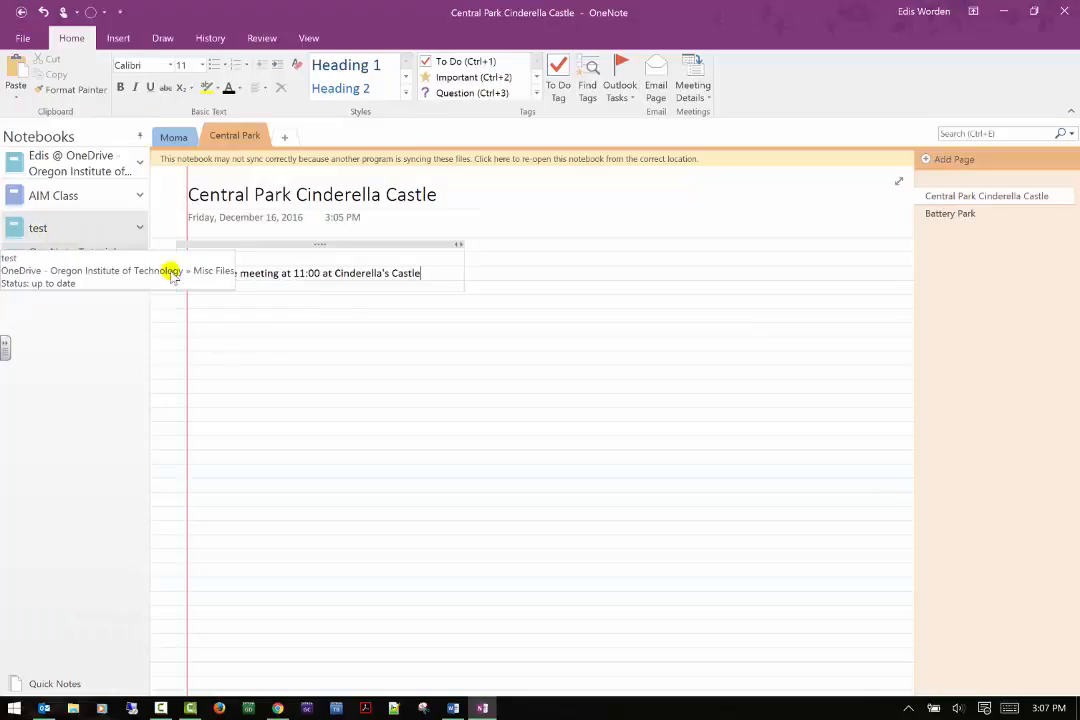
- Check the hidden system tray icons and the notebook sync status, and close the synchronization window
click(909, 708)
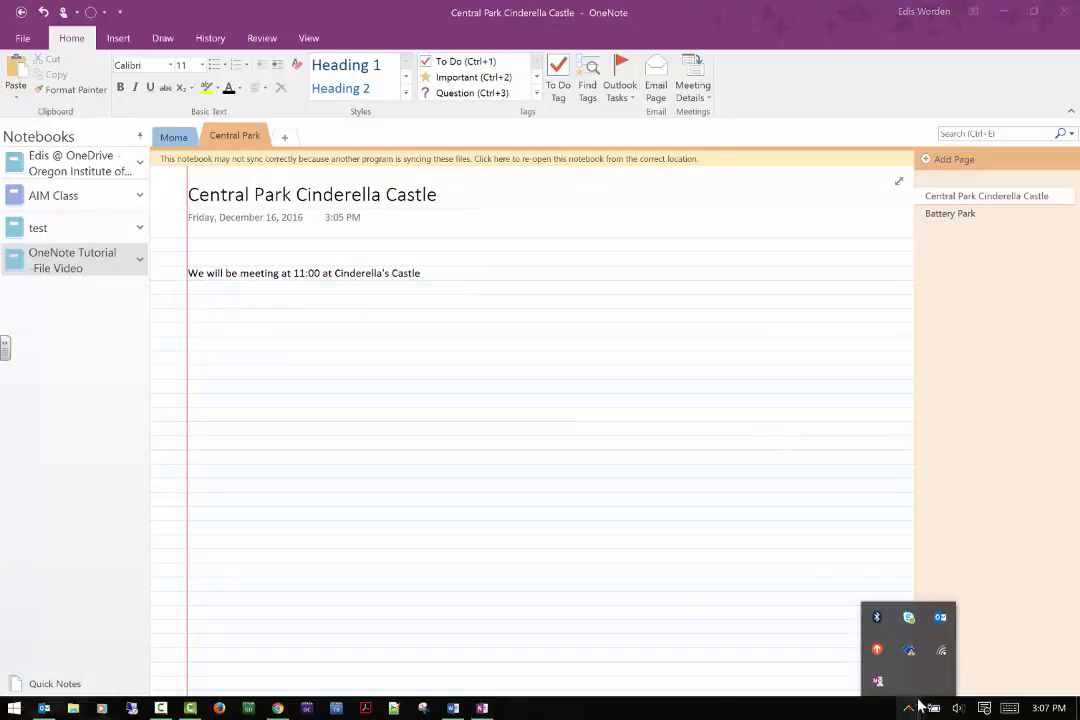
click(78, 352)
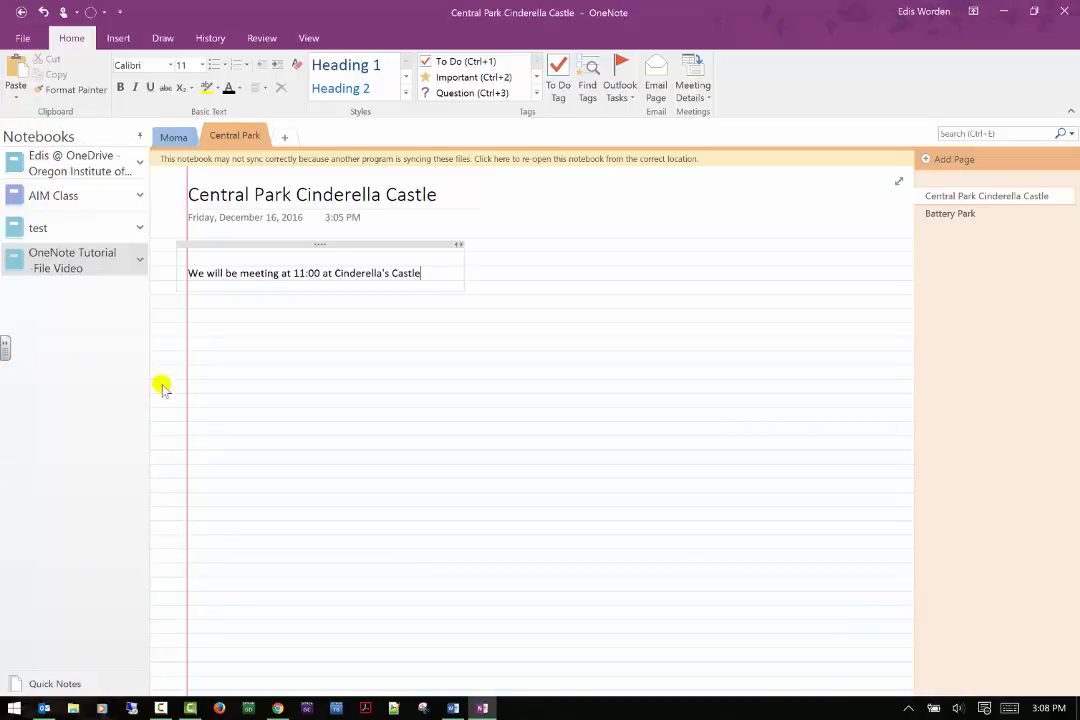
right_click(101, 265)
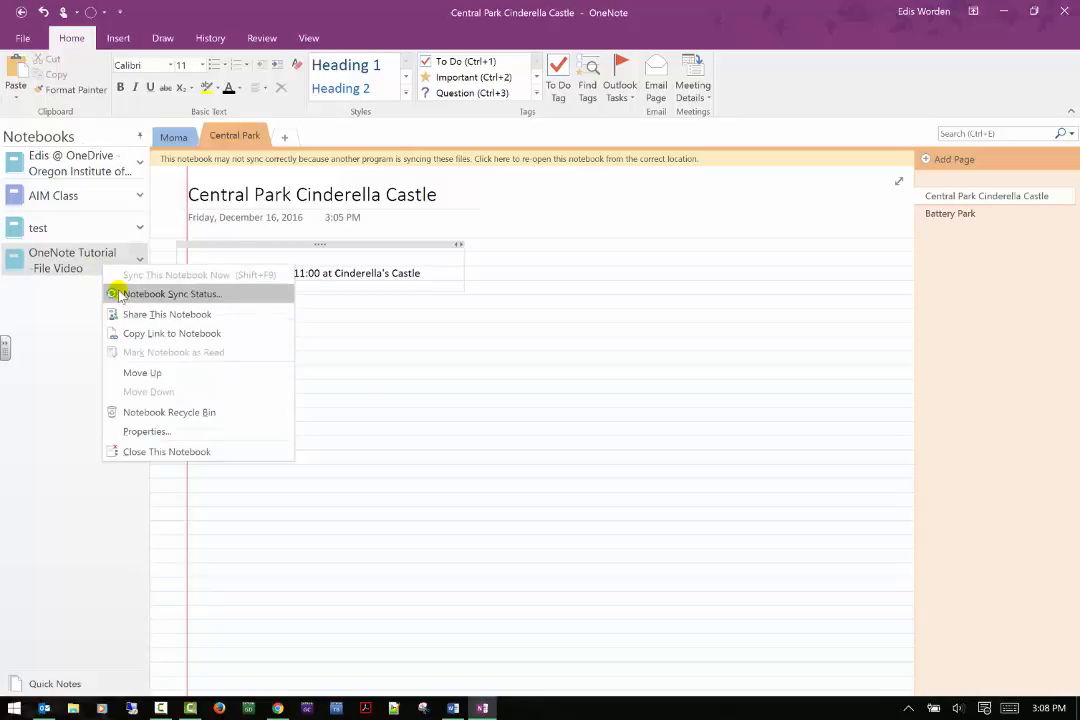
click(118, 293)
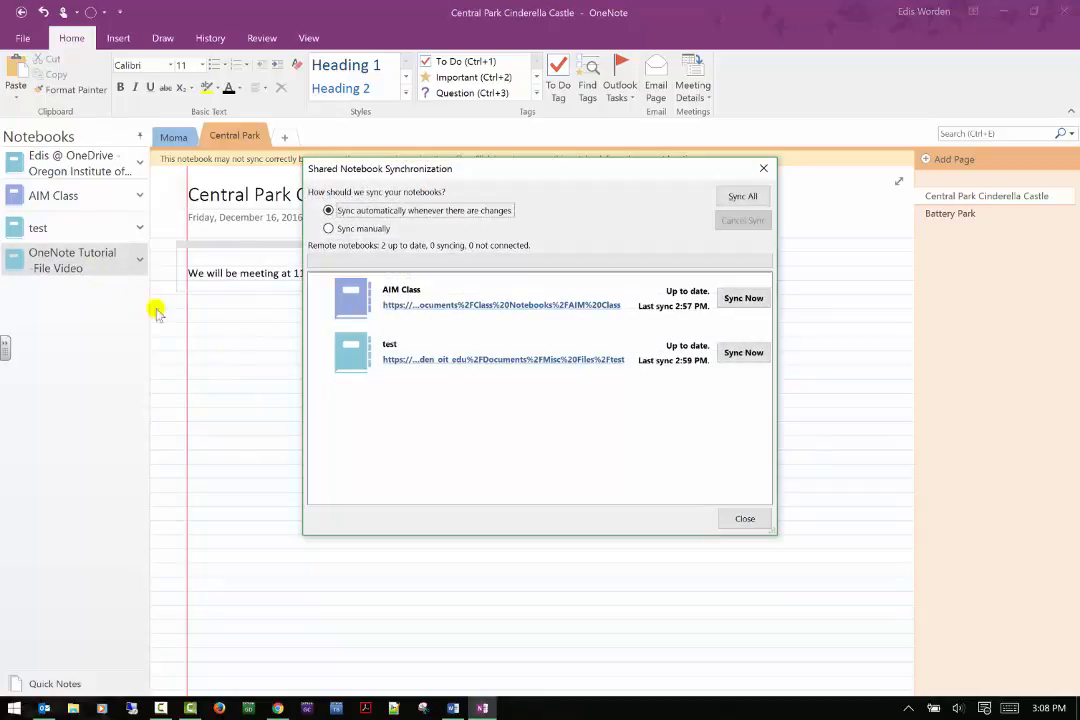
click(744, 516)
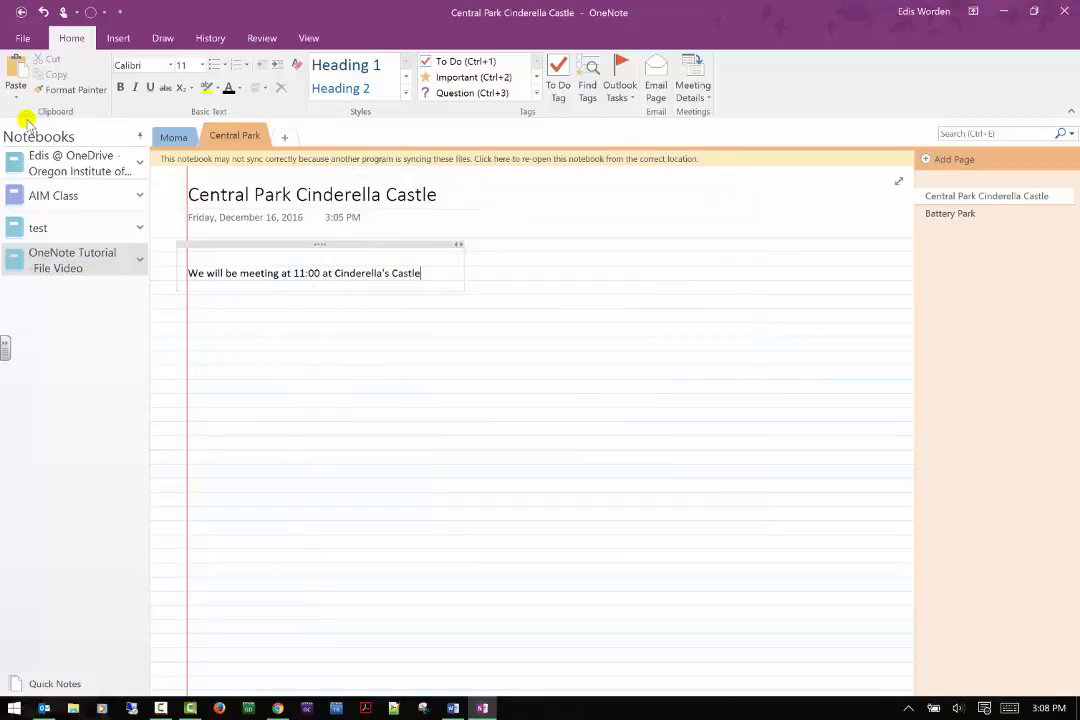
- Re-open the OneNote Tutorial -File Video notebook from its correct sync location and display its sync status
click(515, 159)
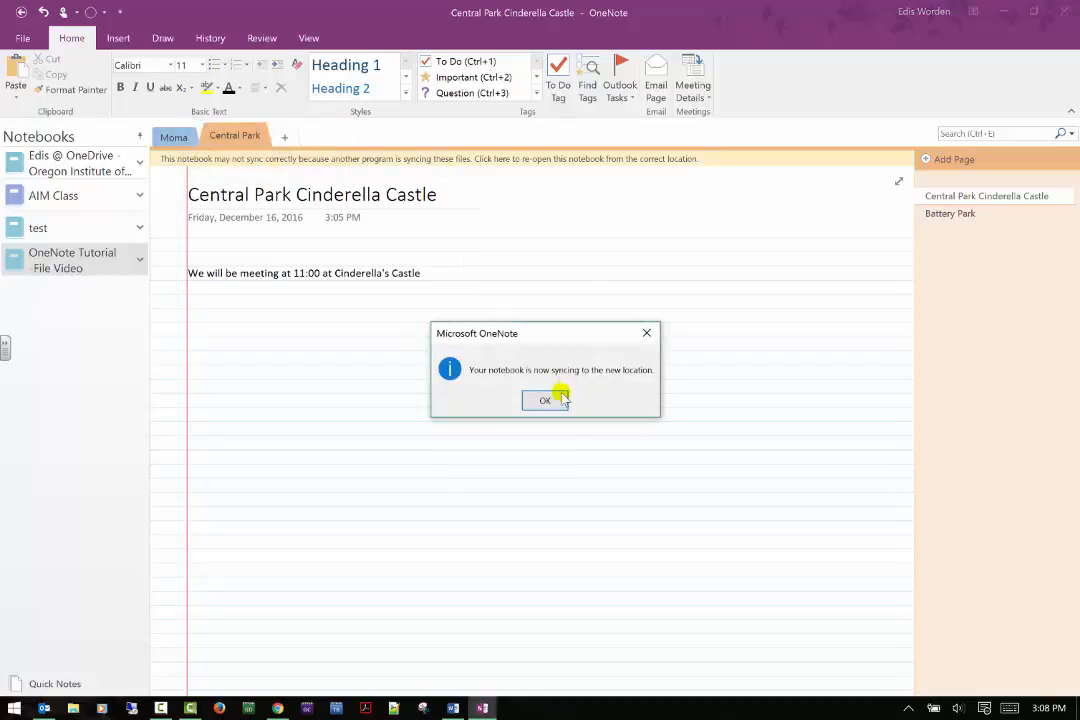
click(558, 398)
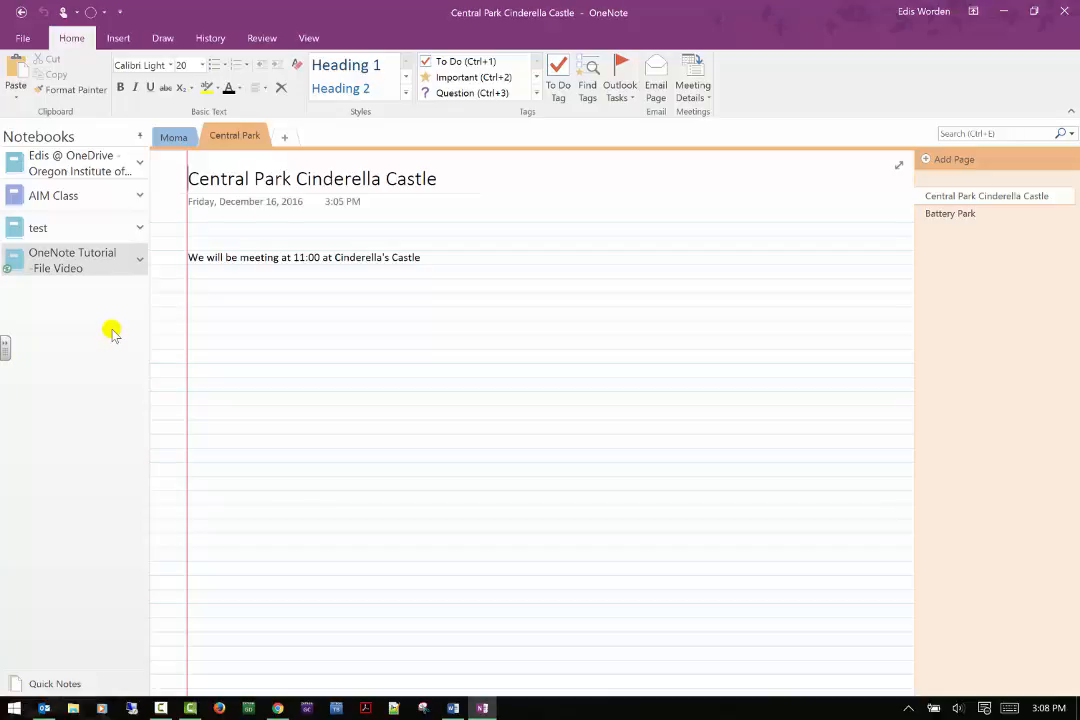
right_click(136, 252)
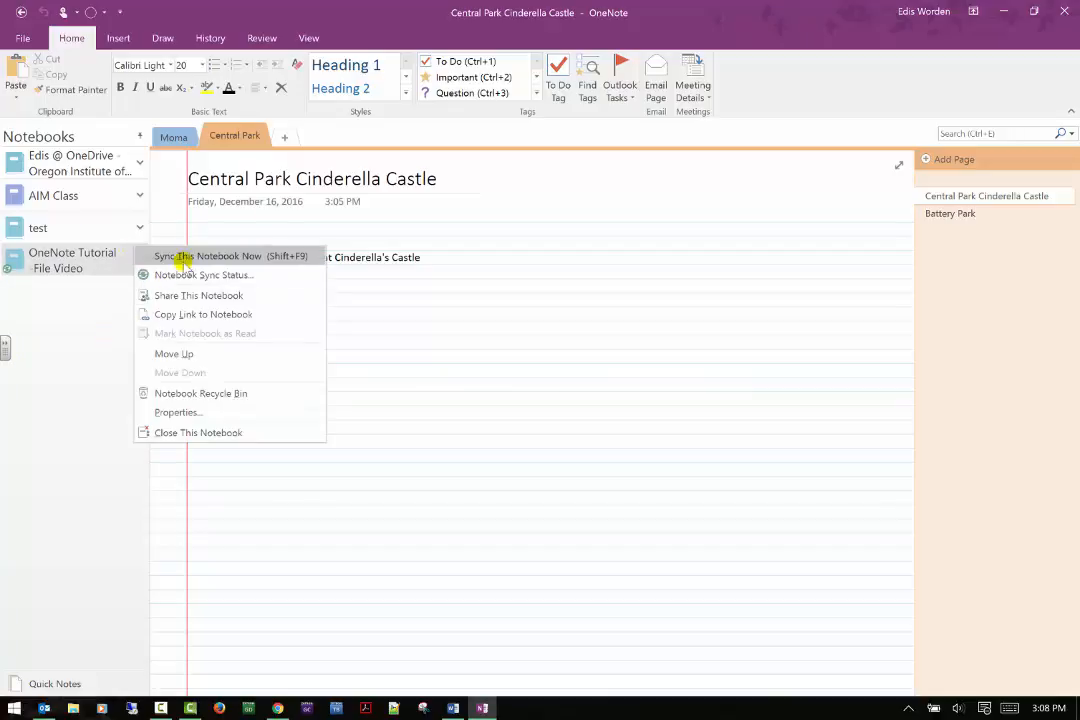
click(165, 274)
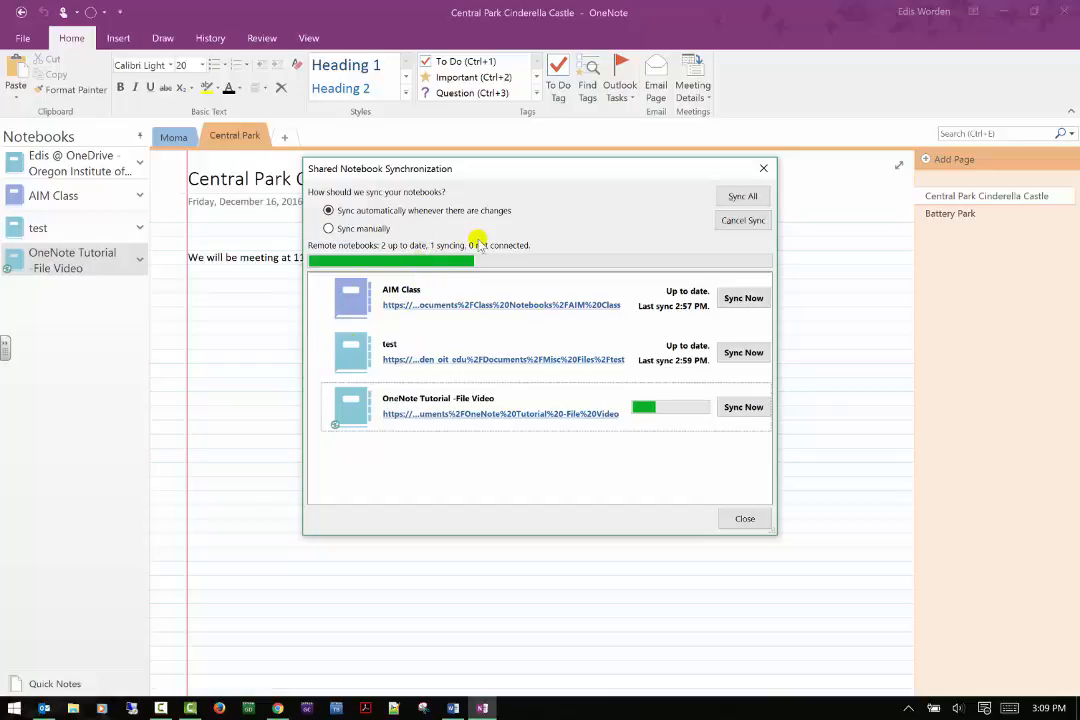
- Switch to Chrome, open OneNote from Office 365, and compare the Recent and My Notebooks lists
click(277, 708)
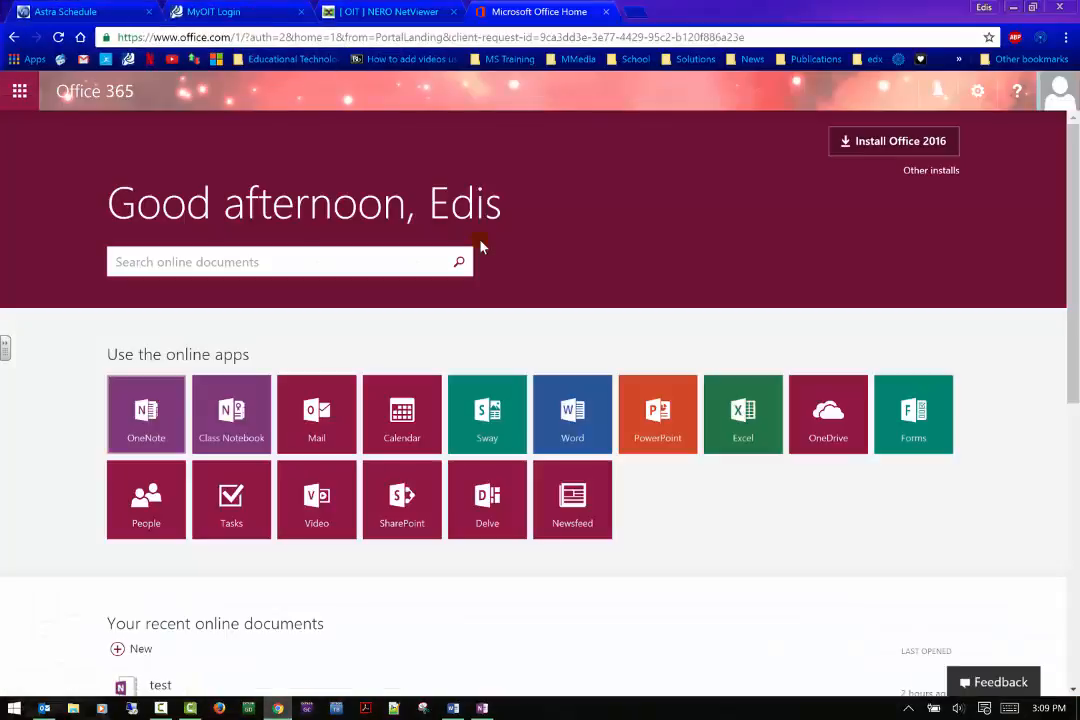
click(149, 380)
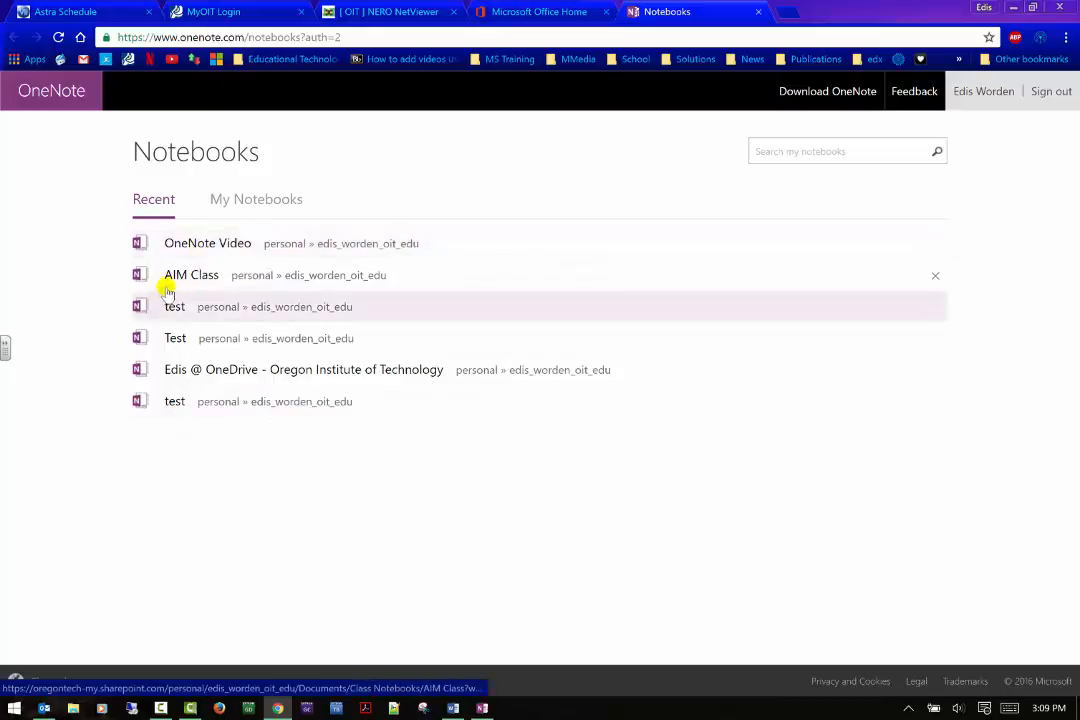
click(243, 203)
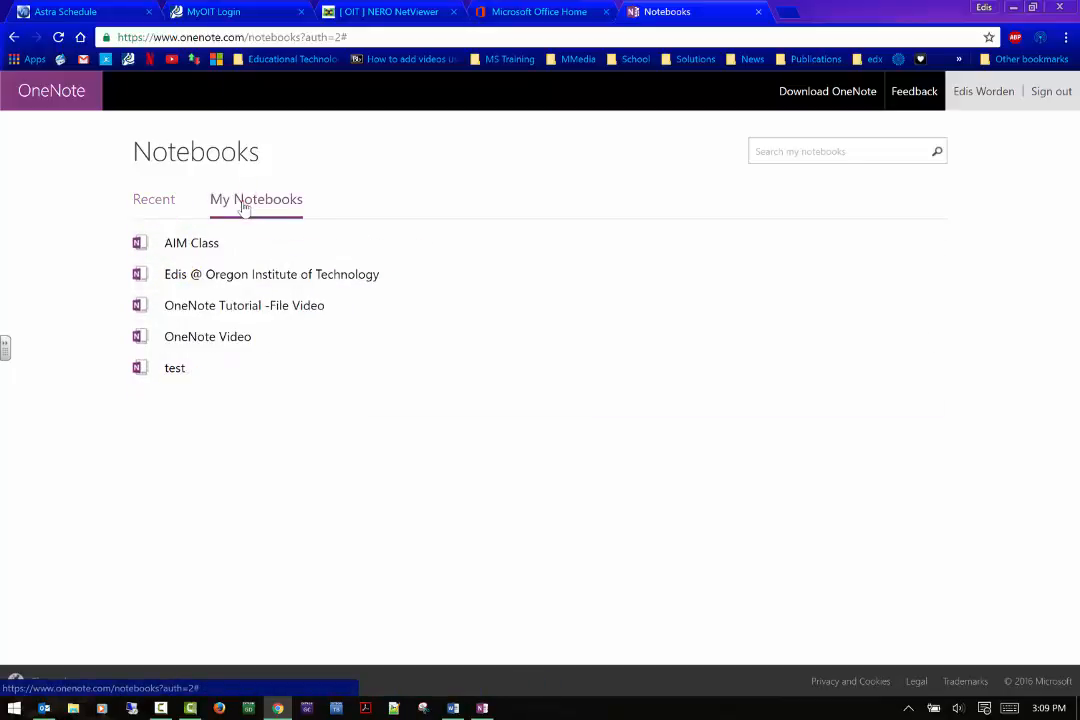
click(150, 204)
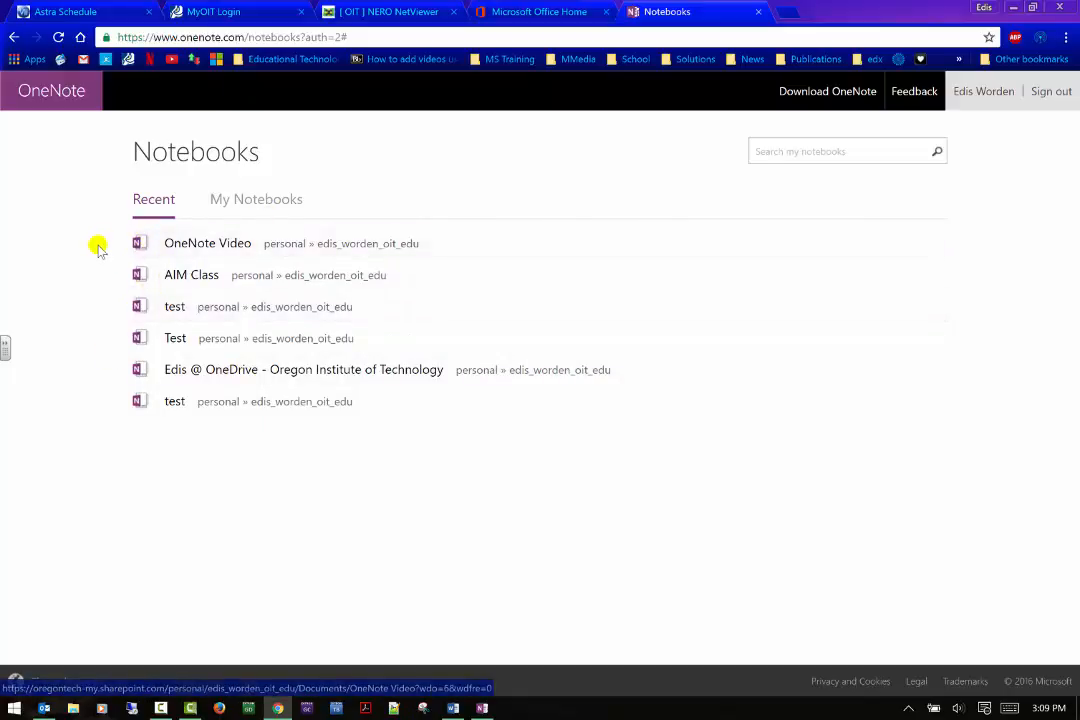
click(240, 205)
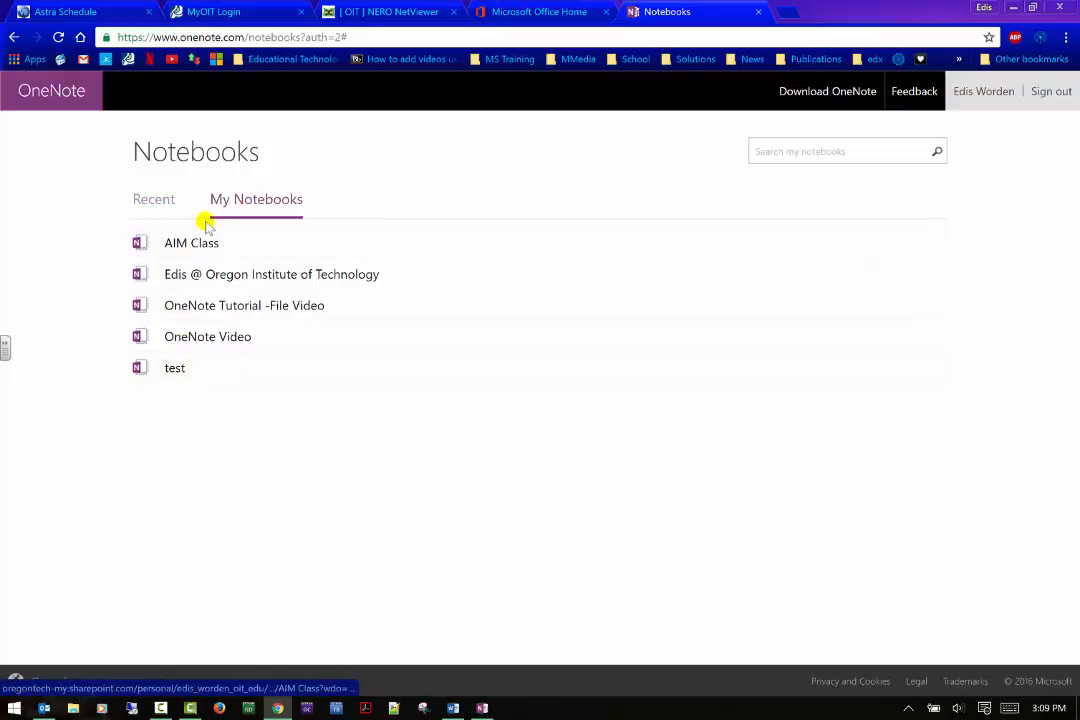
- Switch back to desktop OneNote, check the notebooks' sync status, and close the Shared Notebook Synchronization window
click(482, 709)
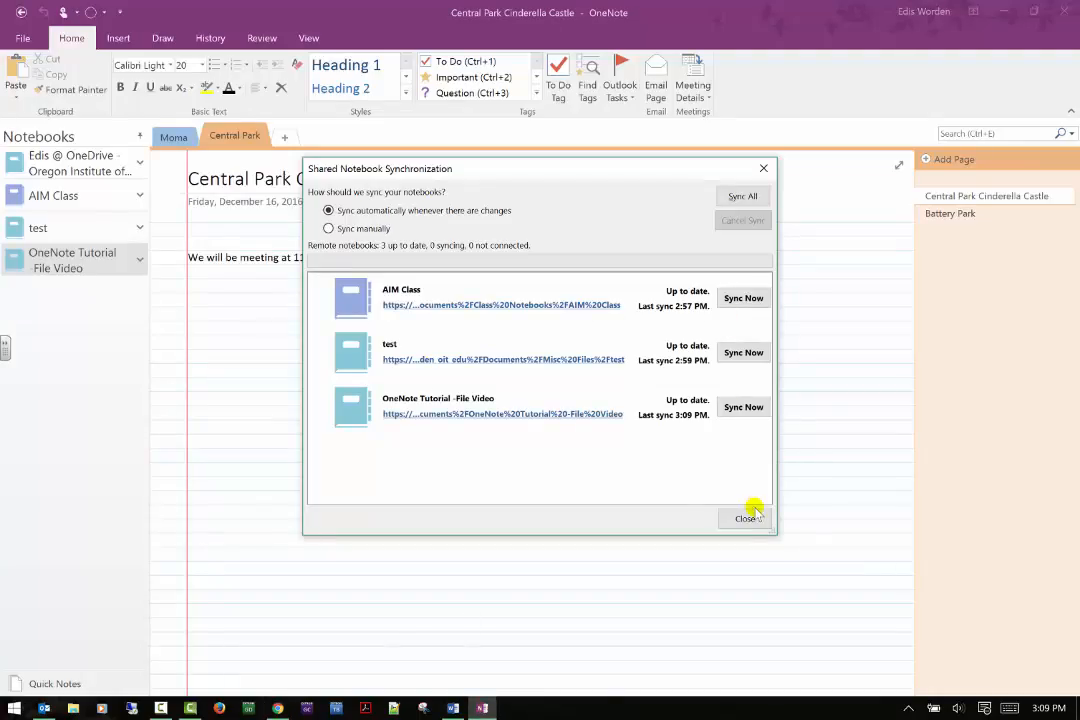
click(763, 168)
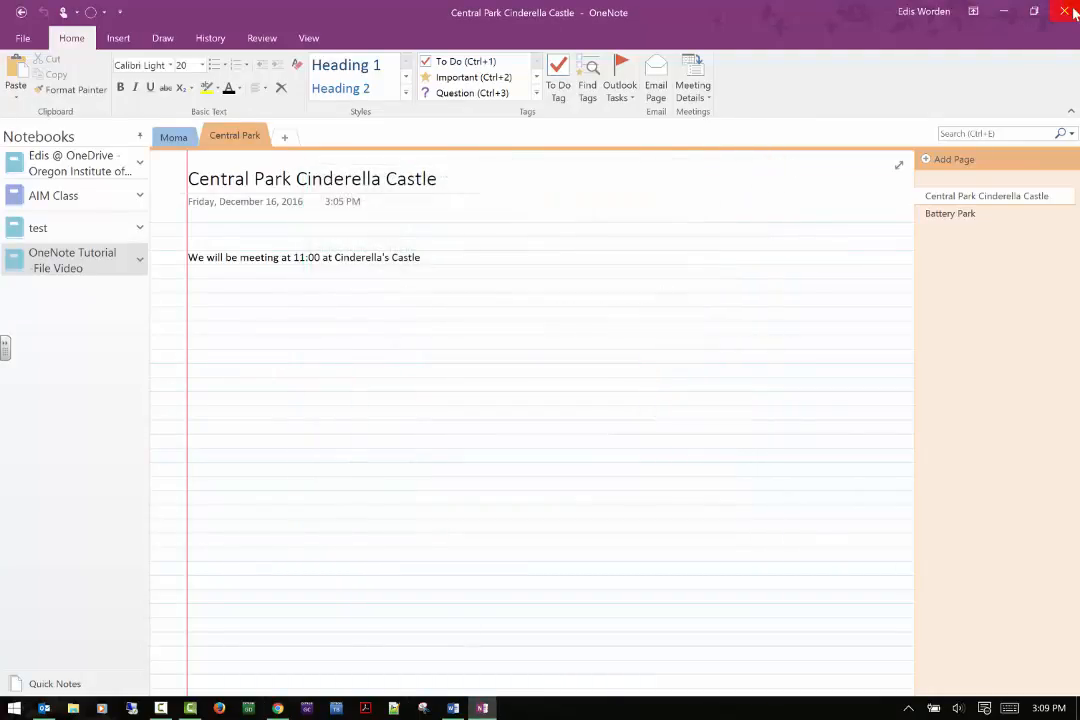
- Switch to Chrome, view the OneNote Video notebook in OneNote Online, and close it
click(1016, 11)
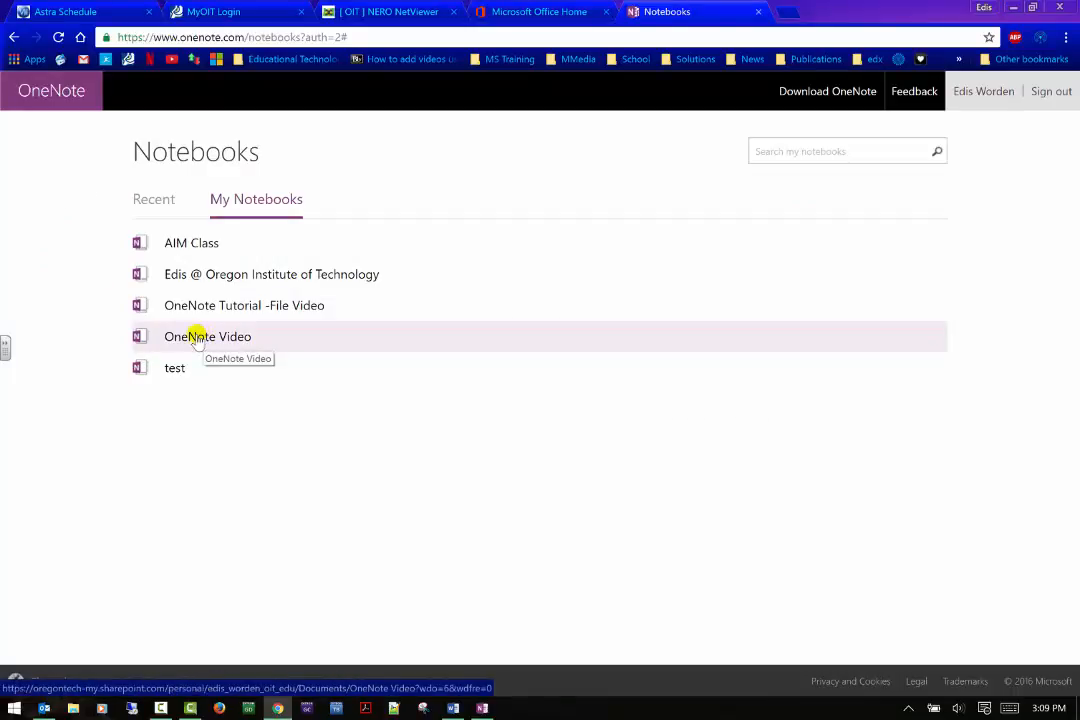
click(195, 338)
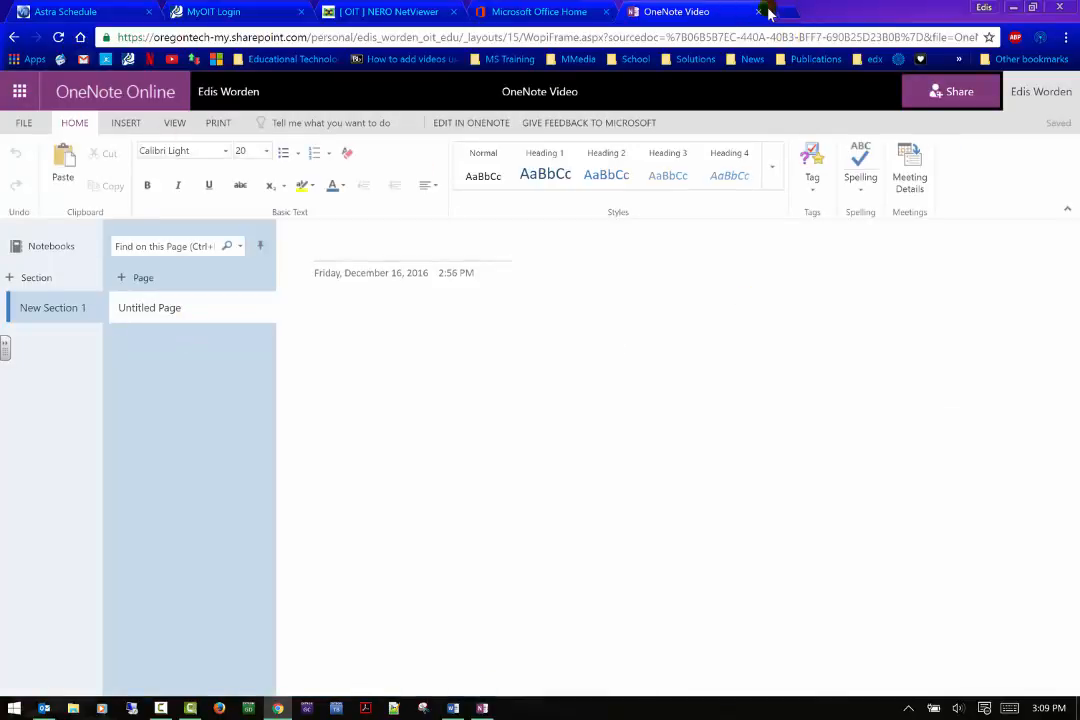
click(759, 12)
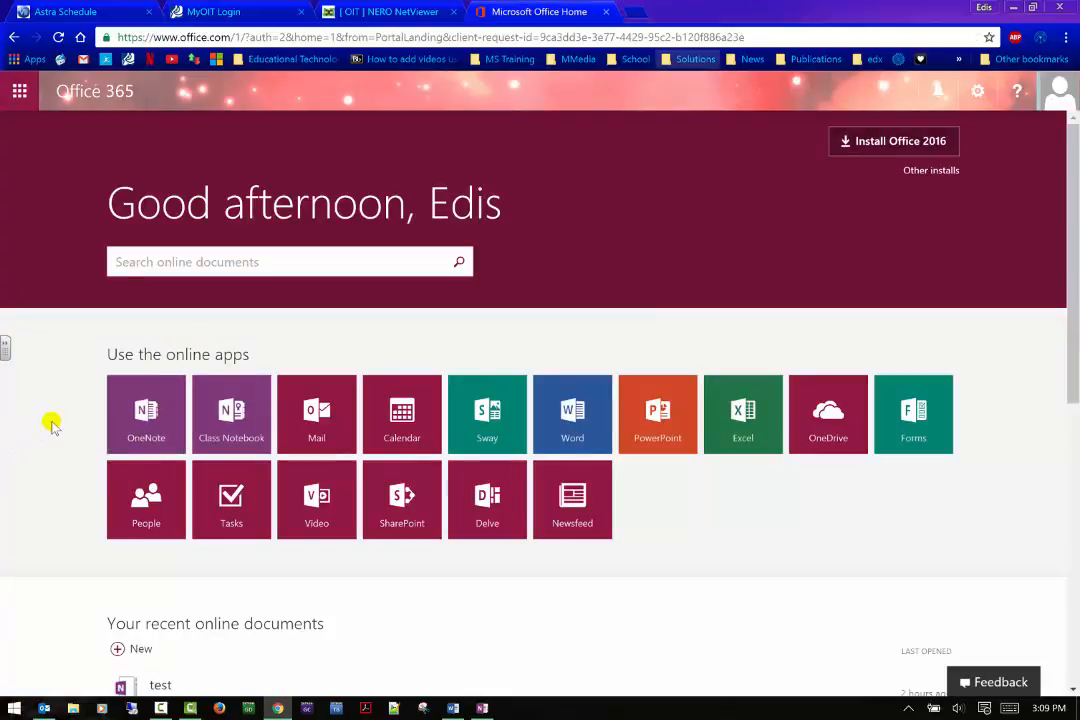
- Reopen OneNote from Office 365, display My Notebooks, and compare it with the notebook list in desktop OneNote
click(142, 411)
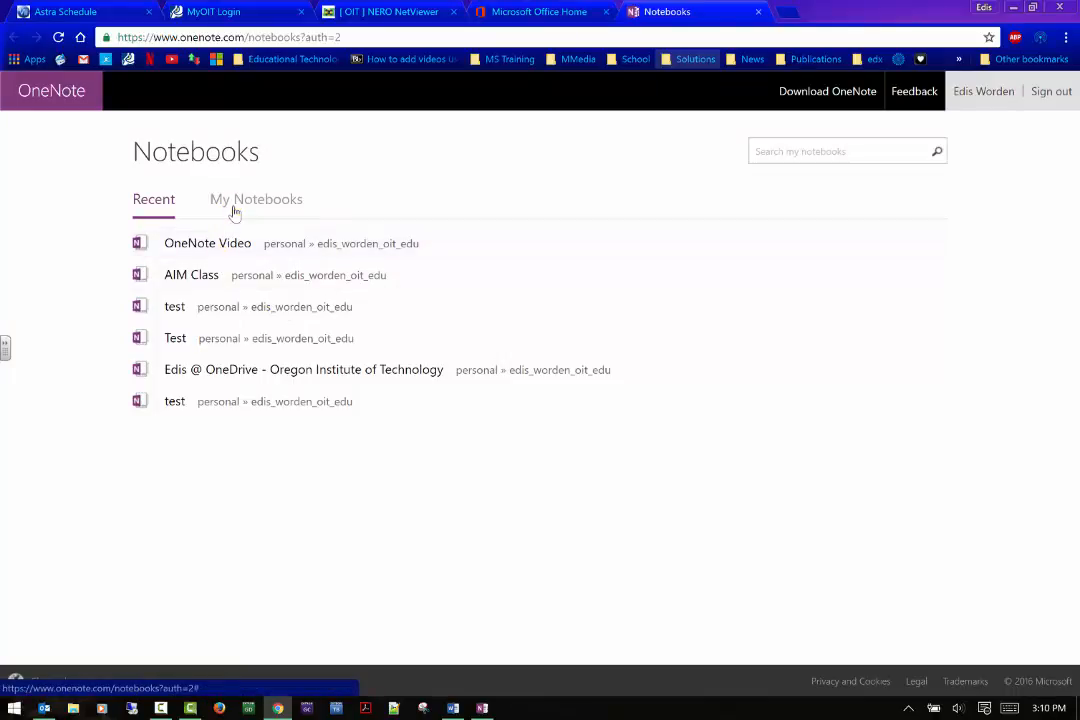
click(234, 208)
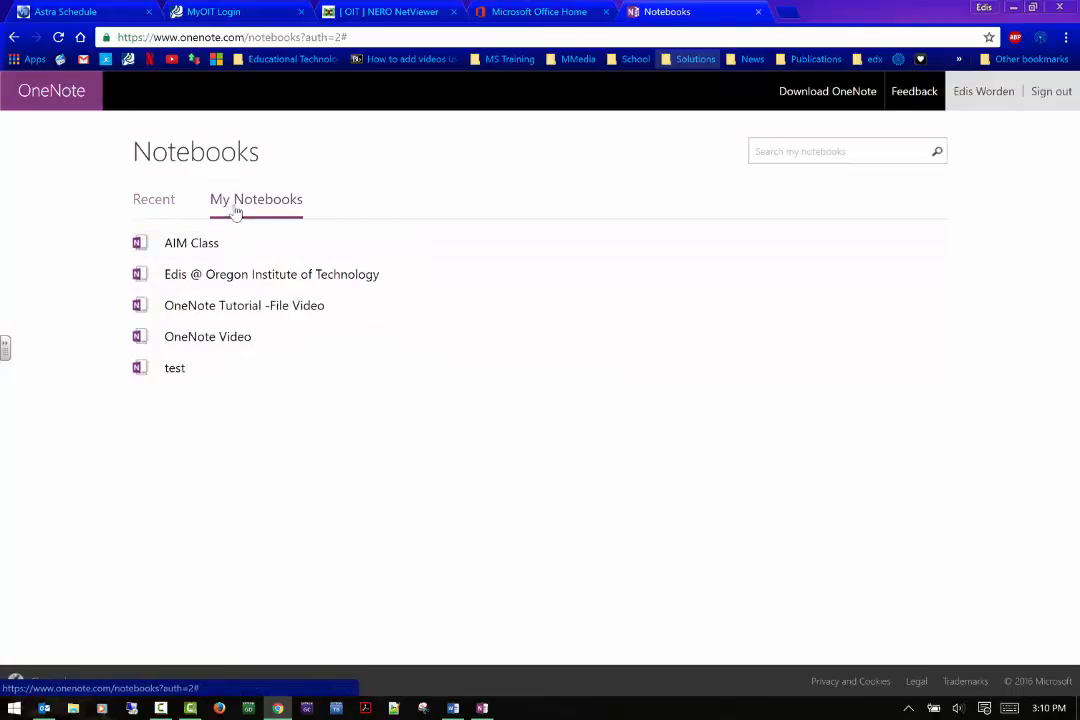
click(482, 708)
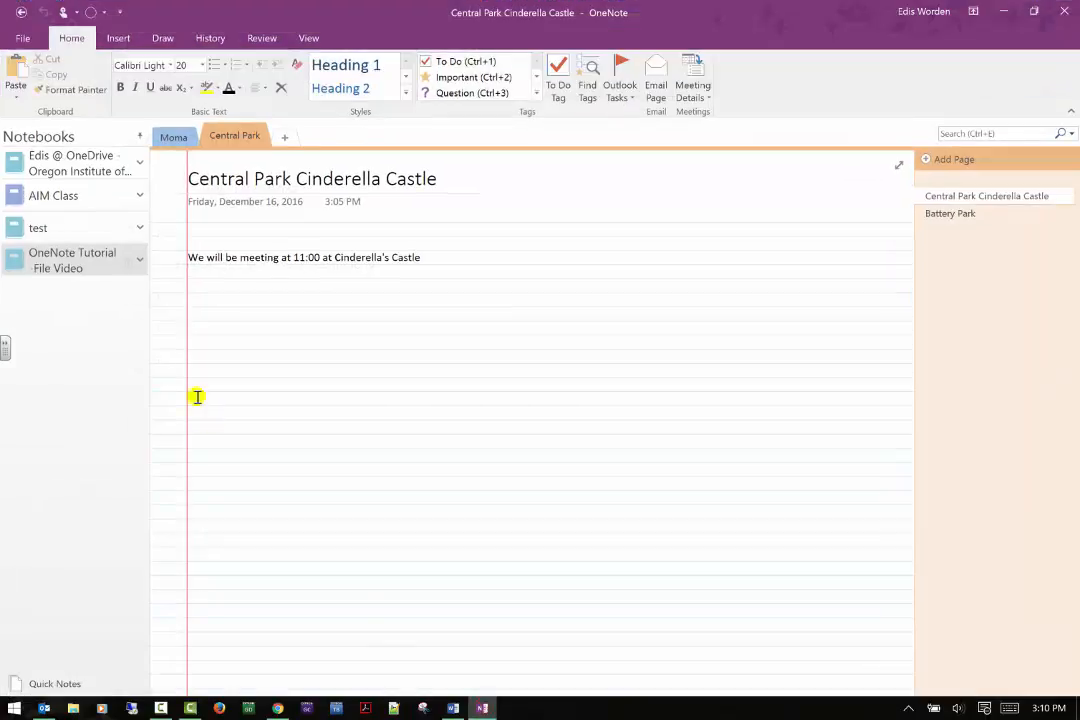
click(1003, 11)
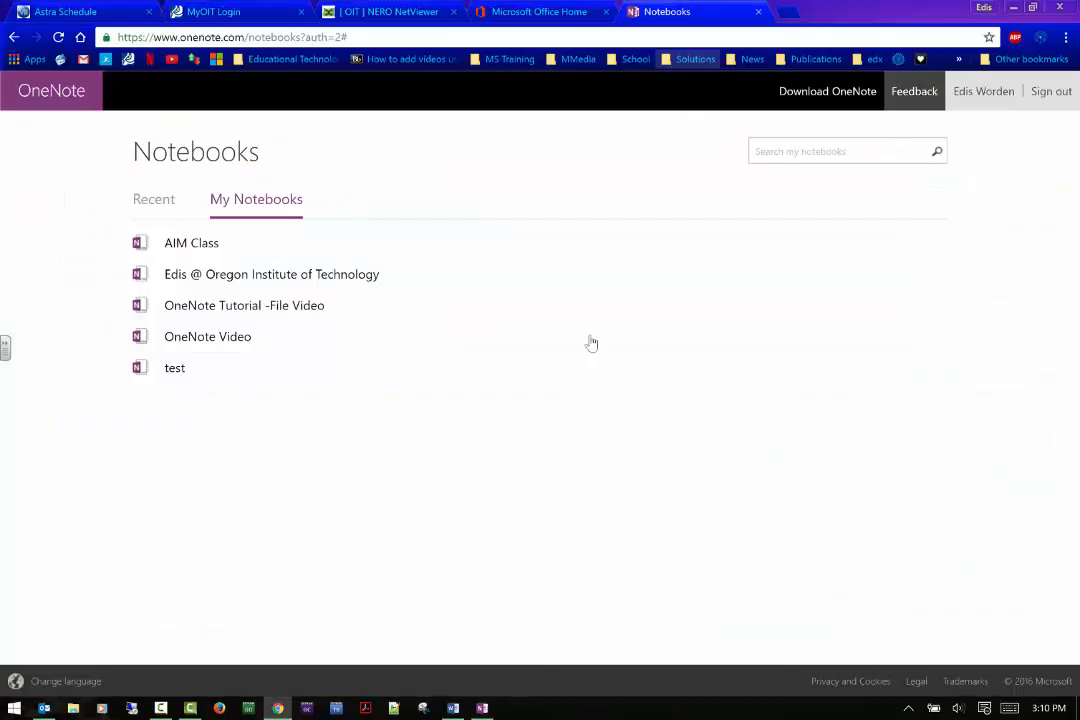
- Open the OneNote Tutorial -File Video notebook online and view the Central Park Cinderella Castle and Battery Park pages in its Central Park section
click(274, 309)
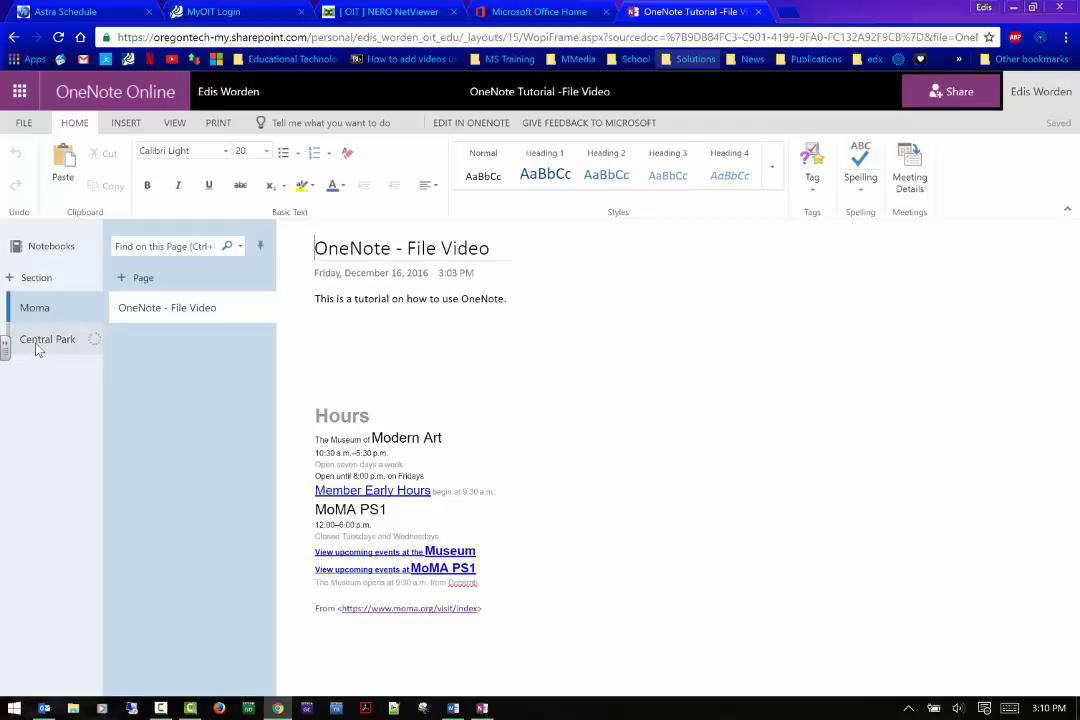
click(159, 316)
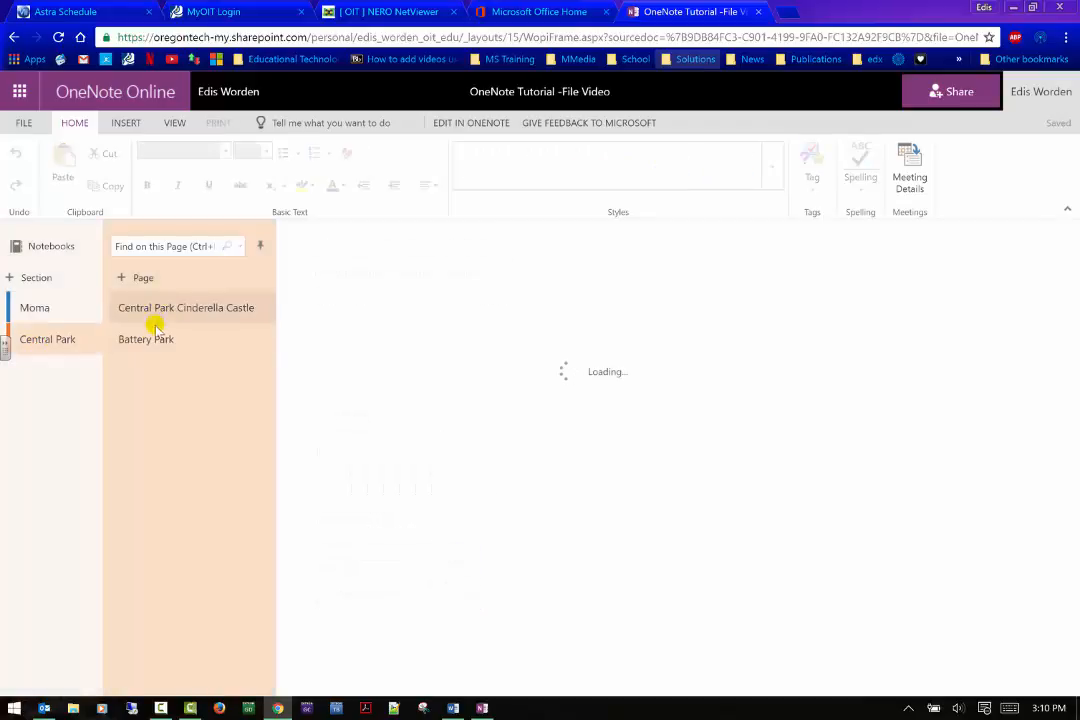
click(147, 336)
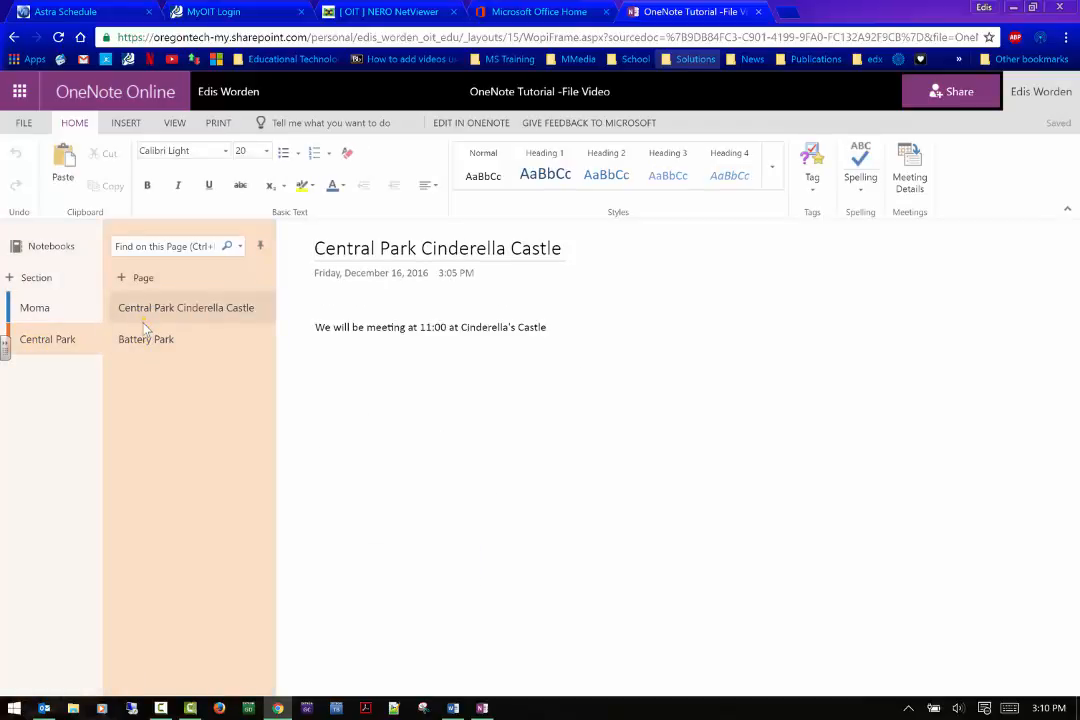
click(148, 342)
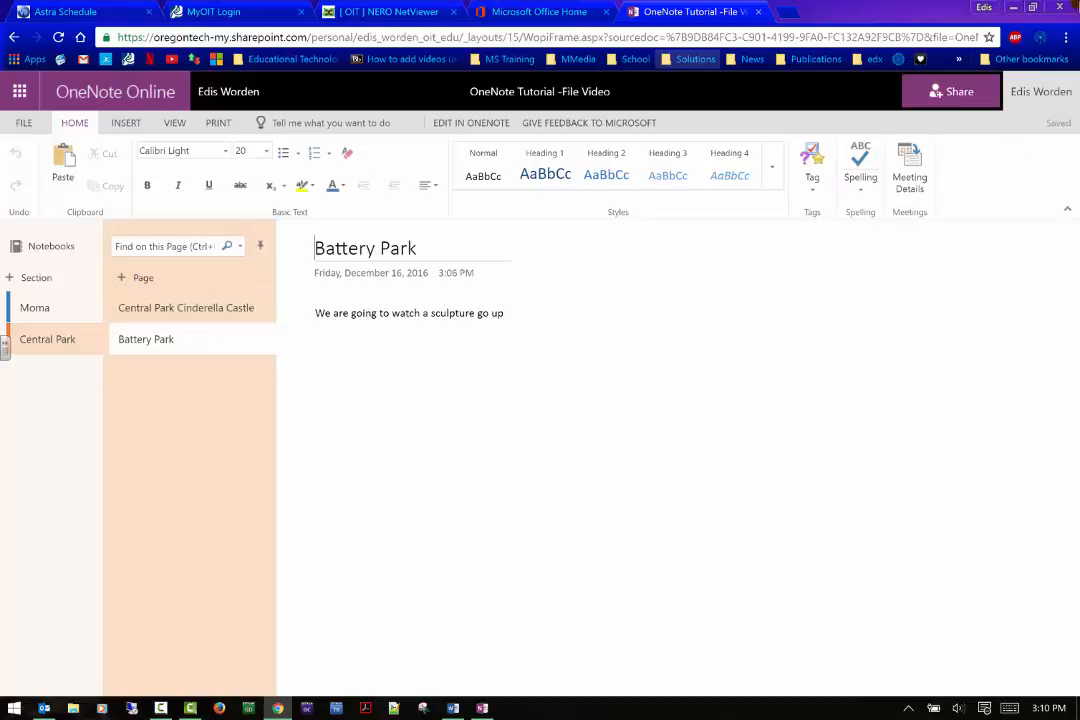
- Switch to desktop OneNote, review the storage locations of the open notebooks under Notebook Information, and return to the Central Park page
click(482, 708)
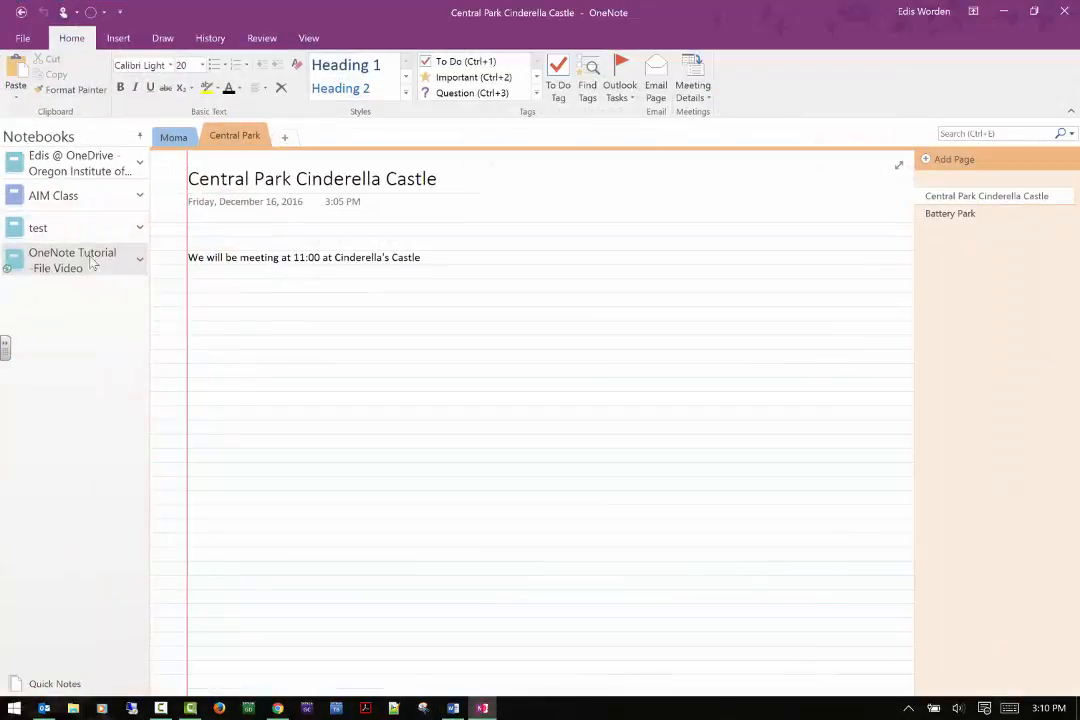
click(22, 38)
click(33, 126)
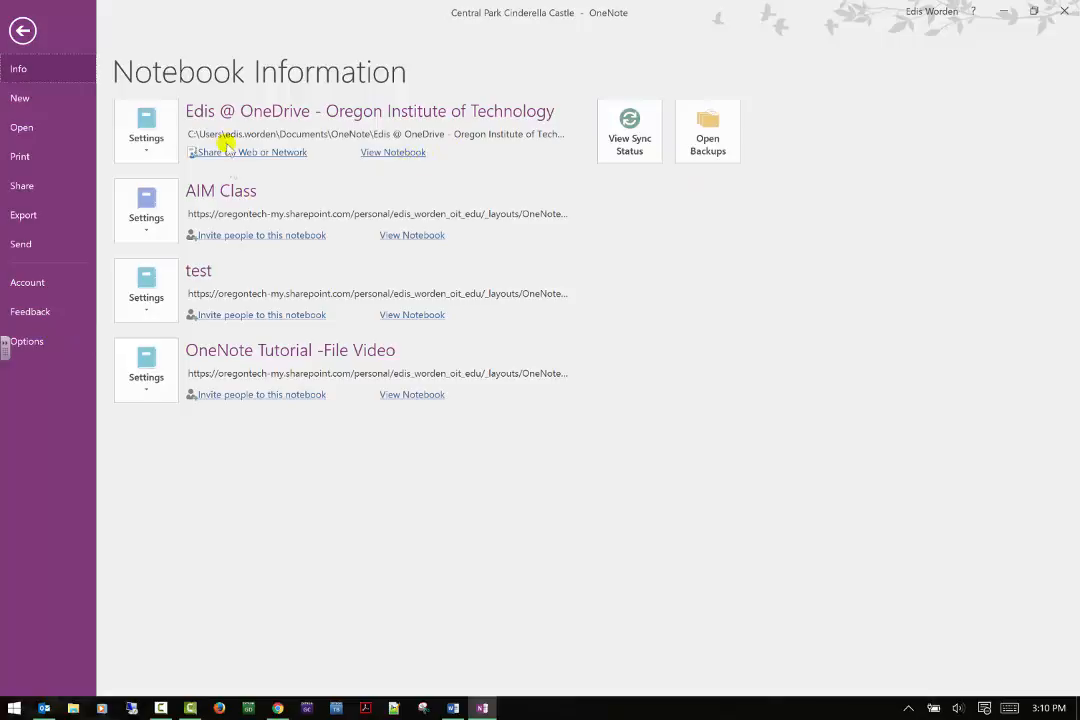
click(22, 30)
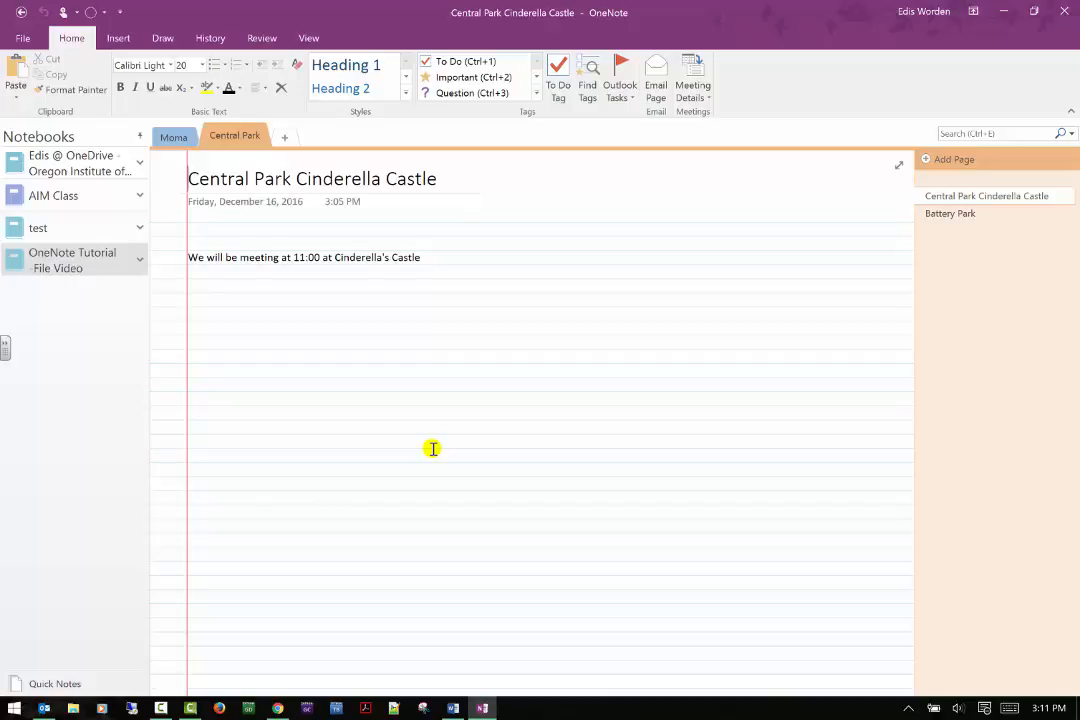
click(161, 708)
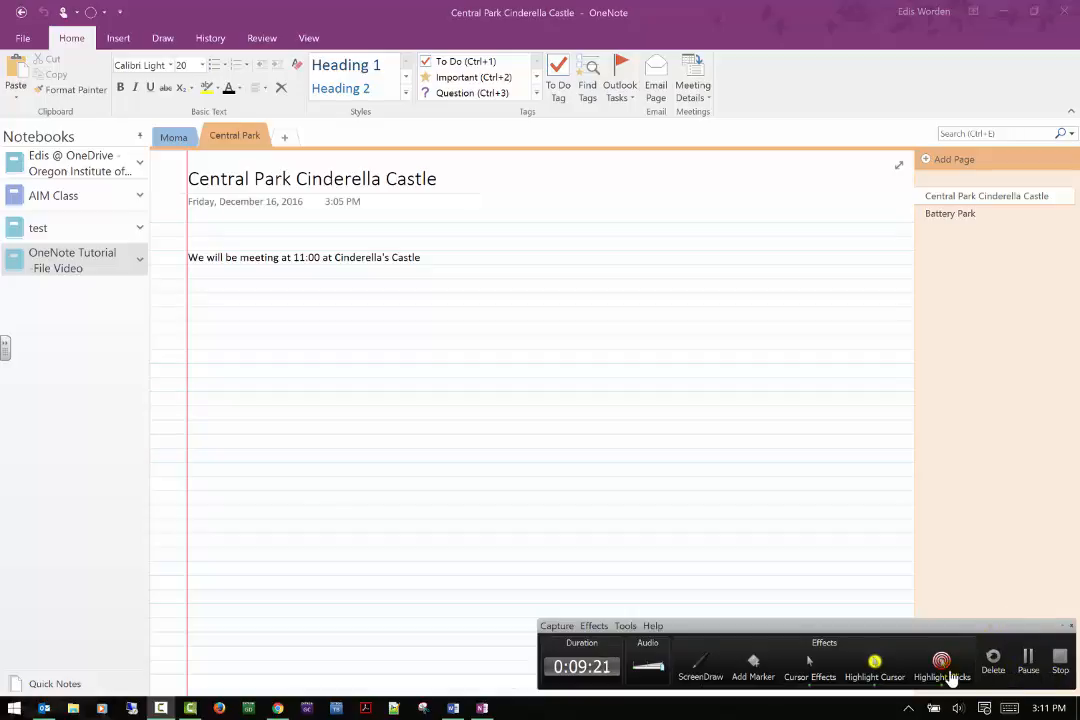